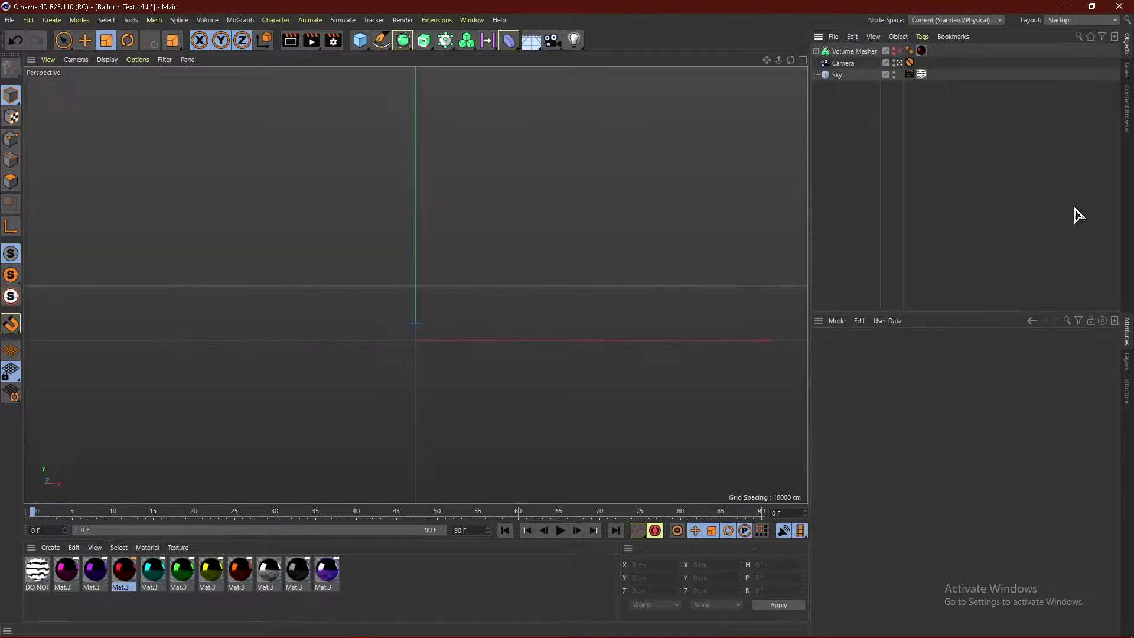
Step: Add a MoGraph MoText object whose text reads 'BALLOON'
click(240, 20)
click(250, 121)
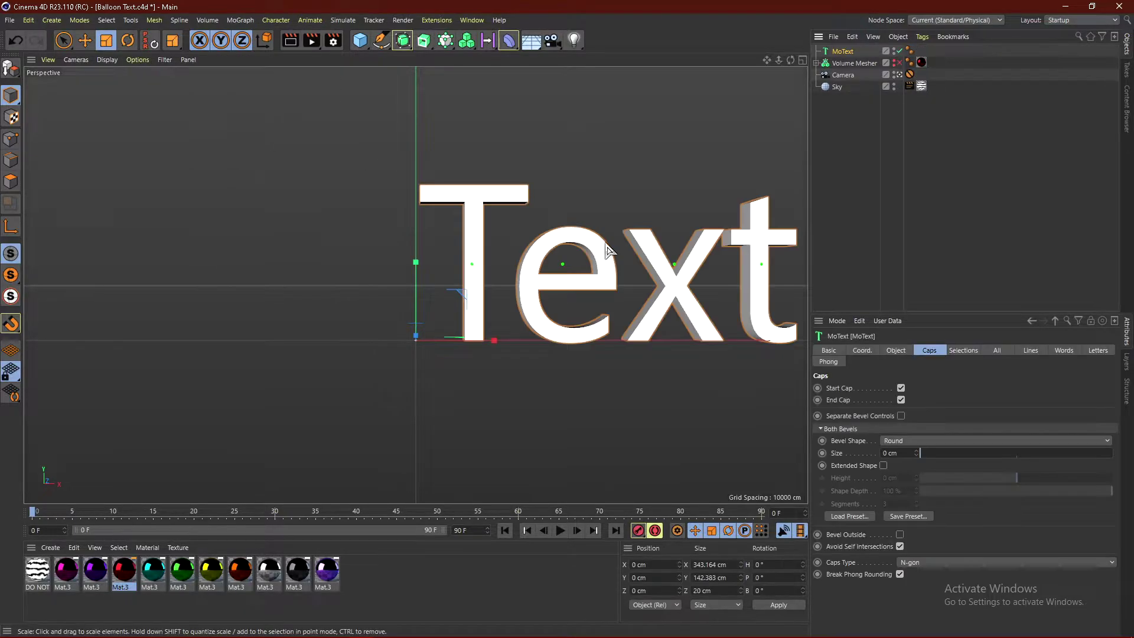
click(896, 351)
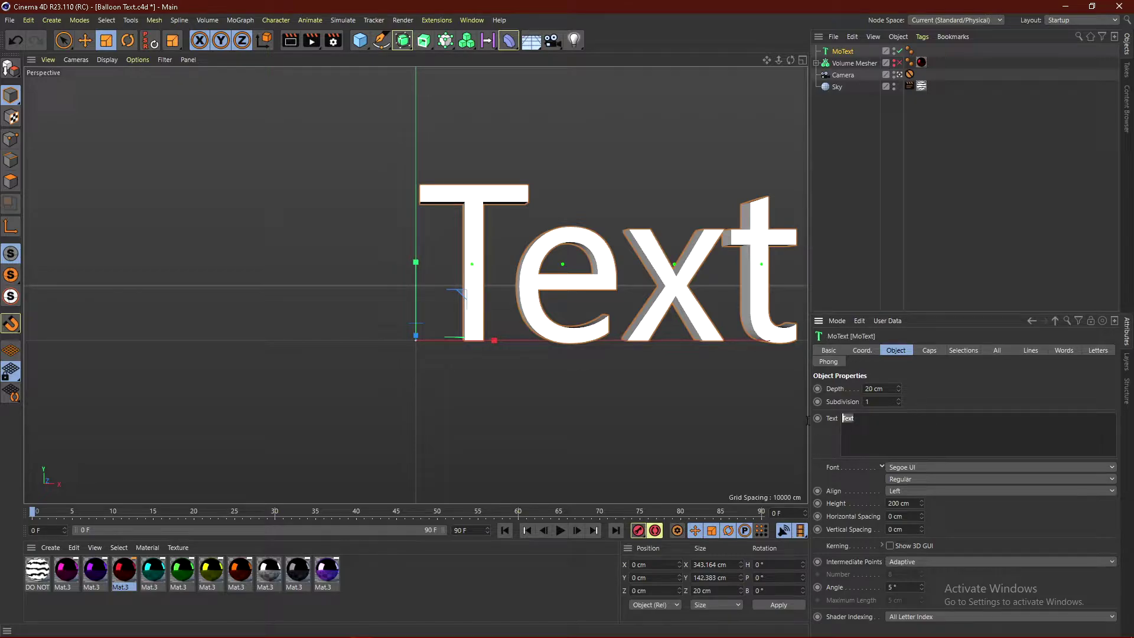
text(BALLOON)
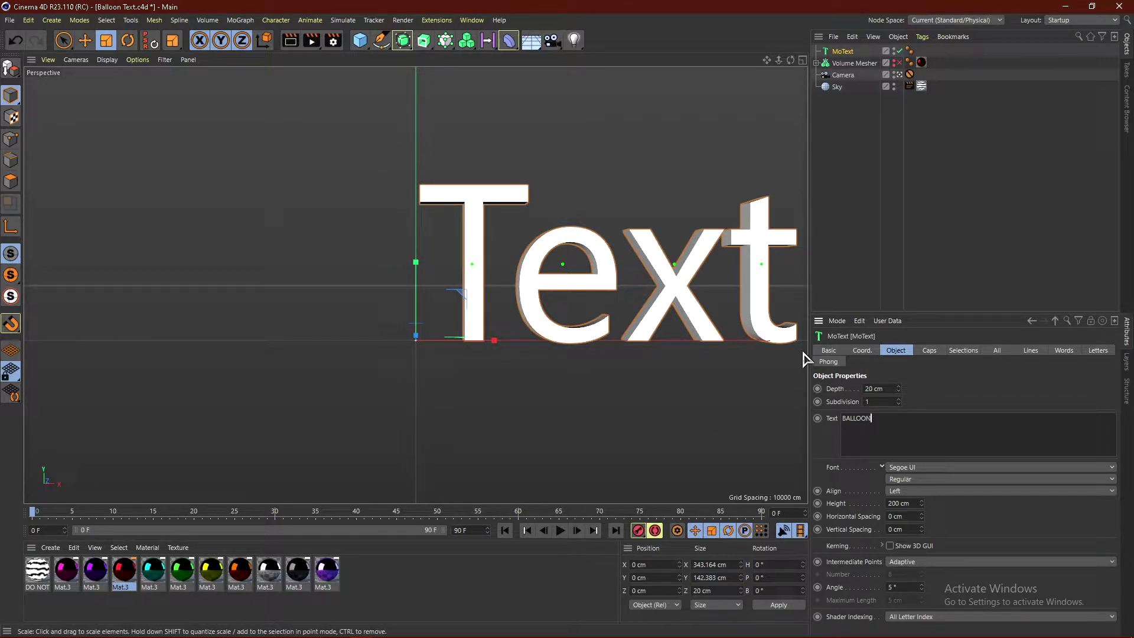
click(930, 398)
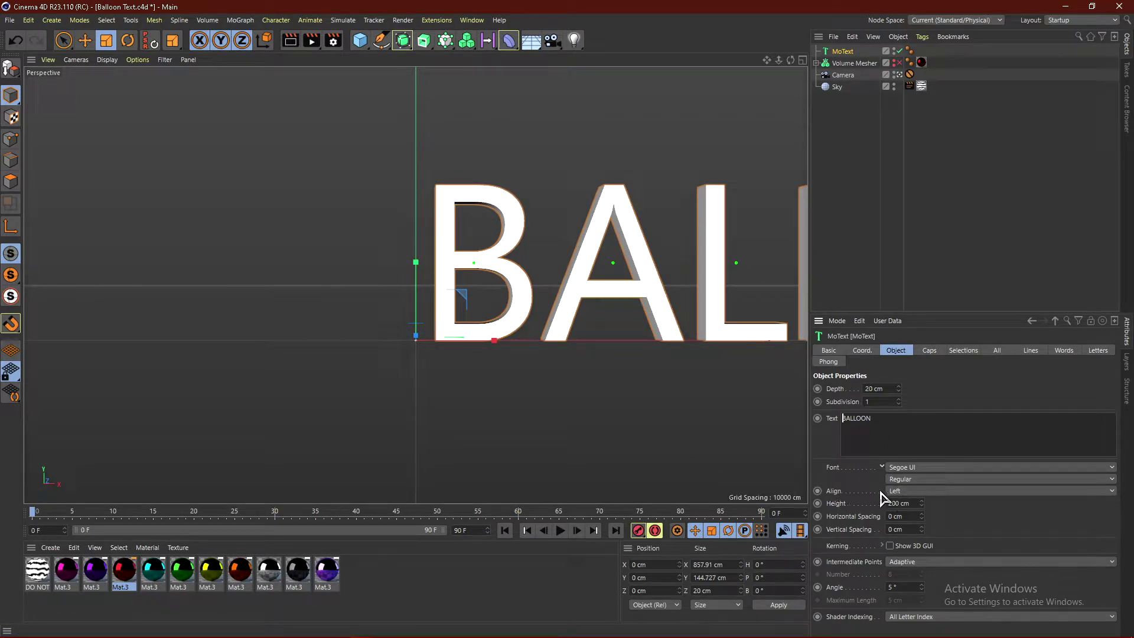
Step: Centre the text with Middle alignment and extrude it to a 60 cm depth
click(915, 494)
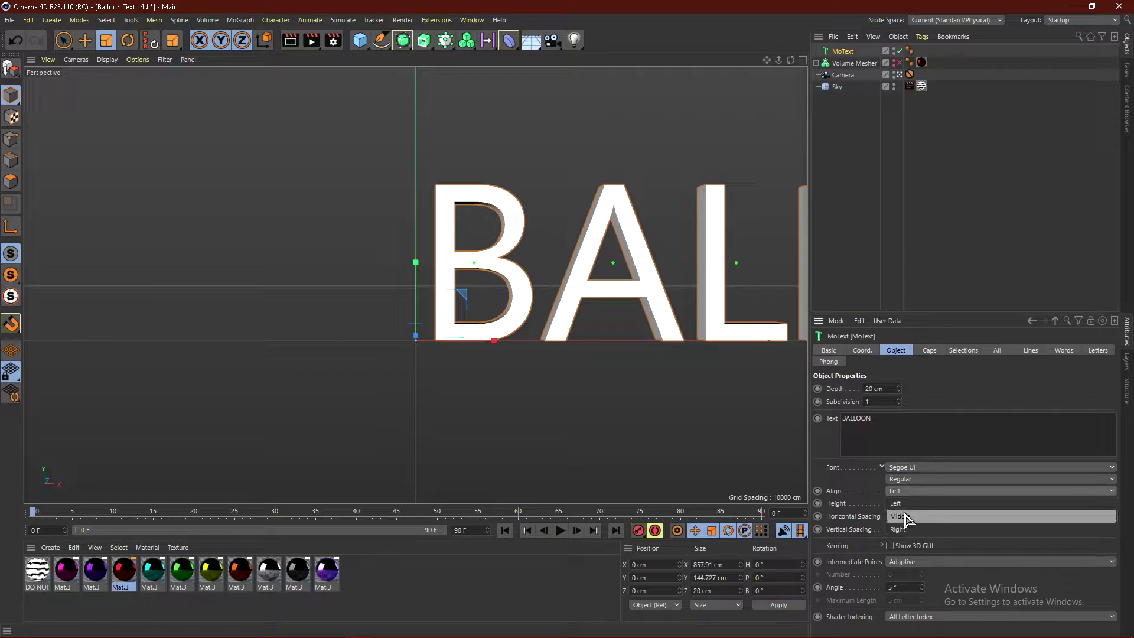
click(915, 503)
click(886, 387)
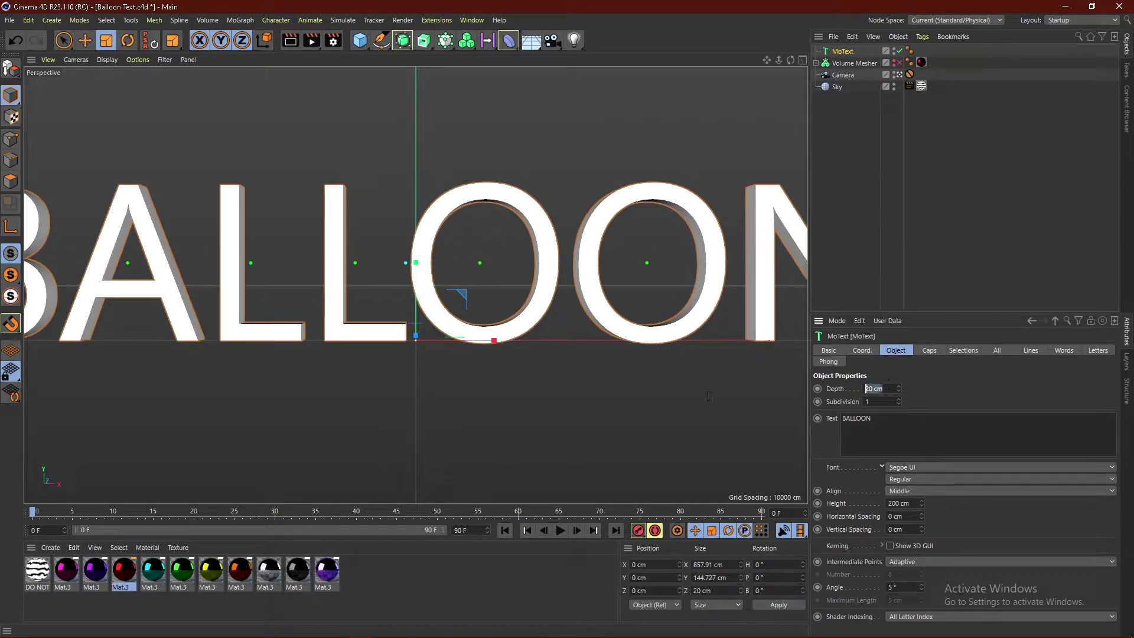
text(60)
key(Return)
double_click(886, 426)
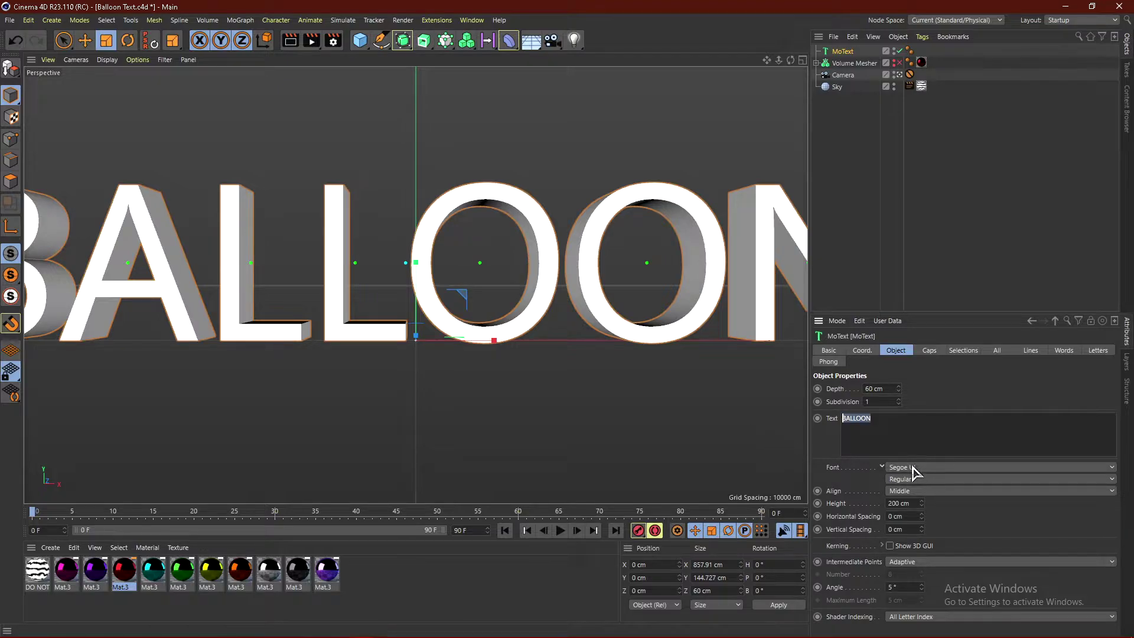
Step: Set the BALLOON text's font to Cunia
click(910, 467)
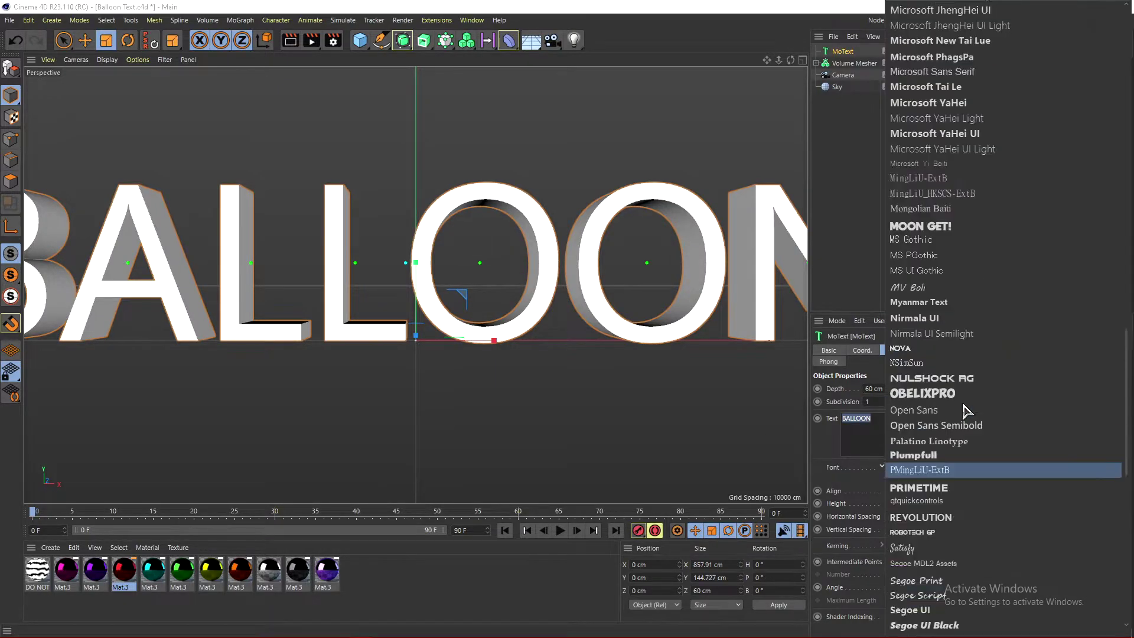
scroll(964, 408, up, 15)
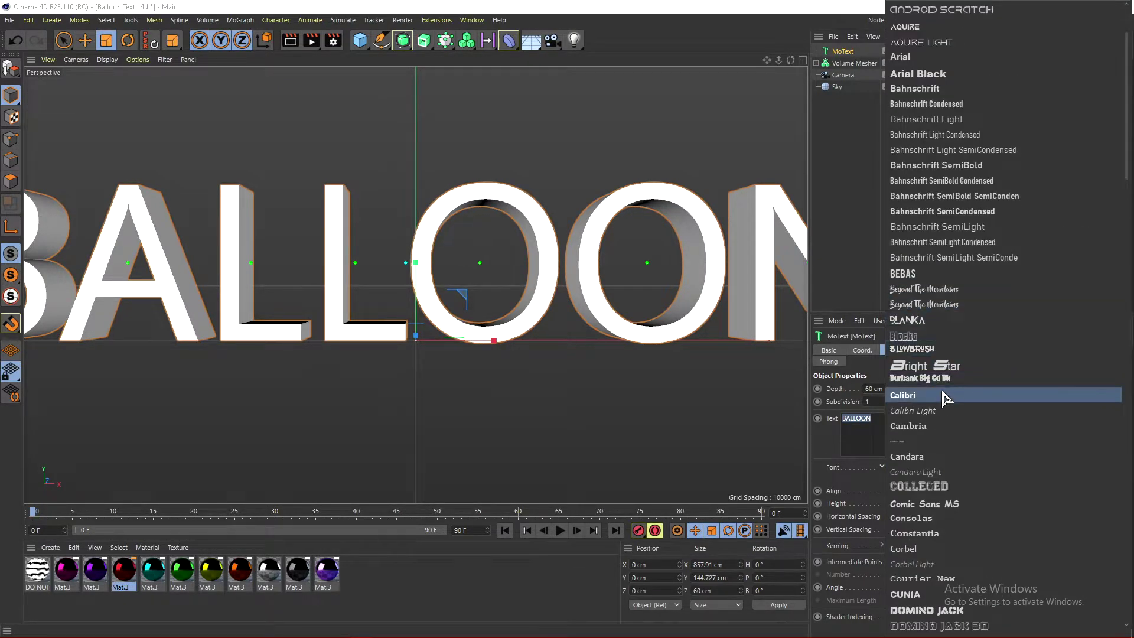
scroll(943, 400, down, 3)
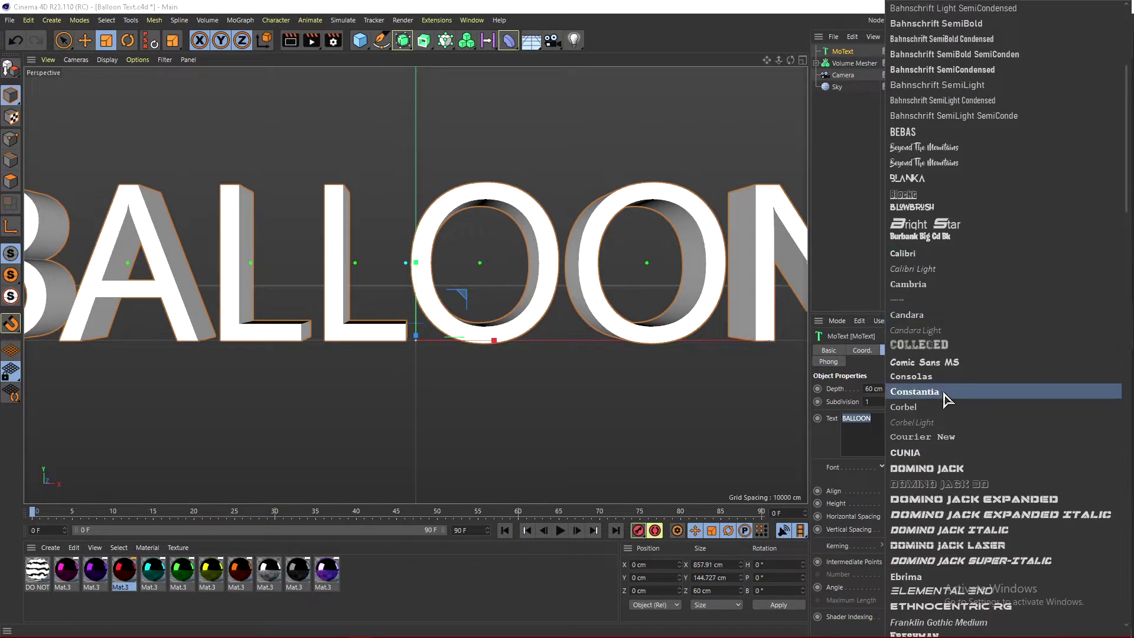
click(913, 454)
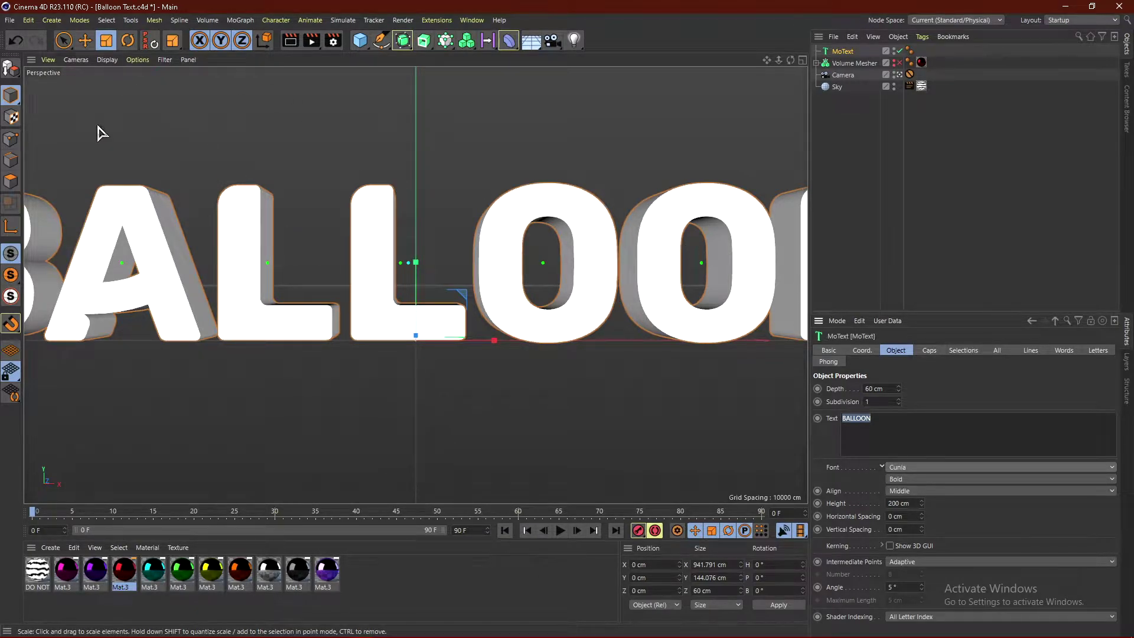
Step: Scale the text down to about 122.8 cm letter height and re-enter 60 cm depth
click(105, 44)
drag(555, 267, 455, 339)
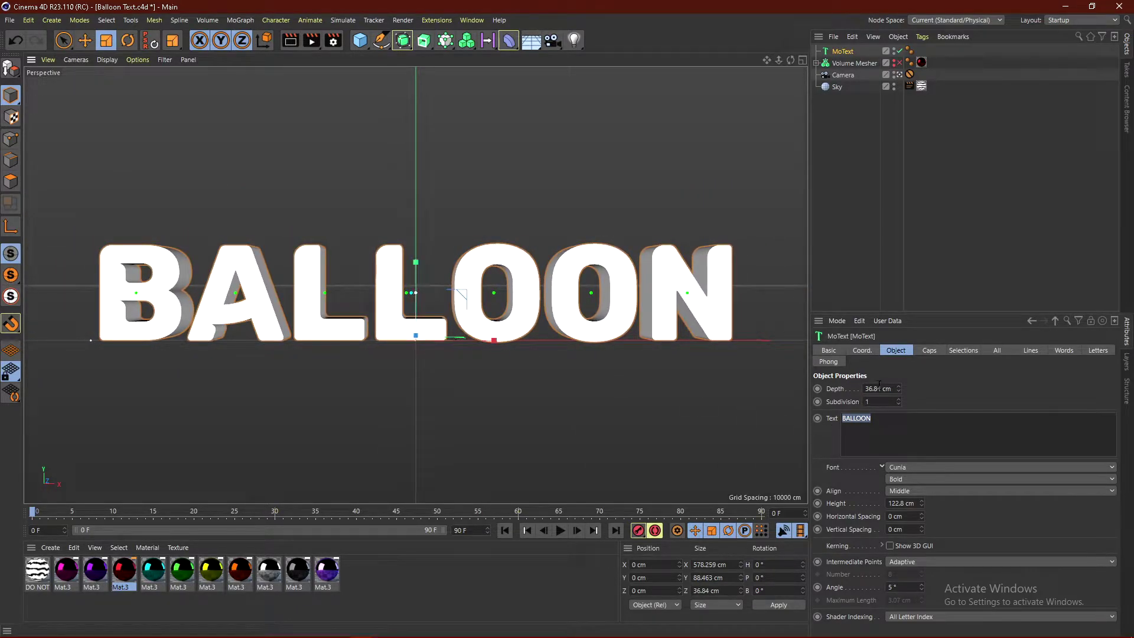
click(869, 388)
key(BackSpace)
text(60)
key(Return)
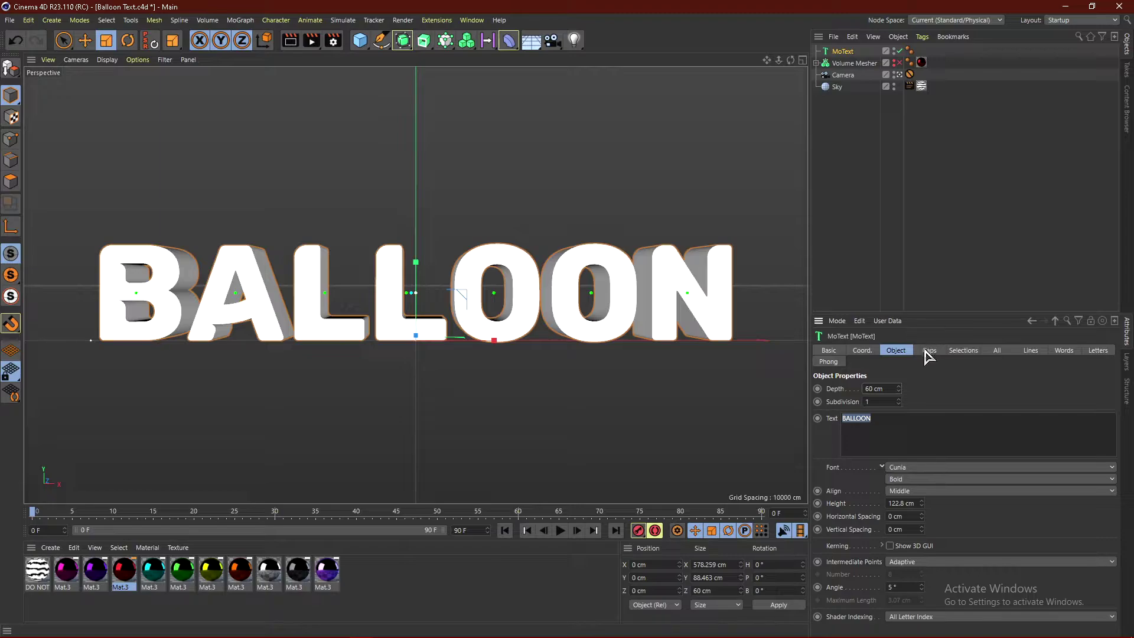
Step: Give the letters' caps a 3 cm bevel with 10 segments
click(929, 352)
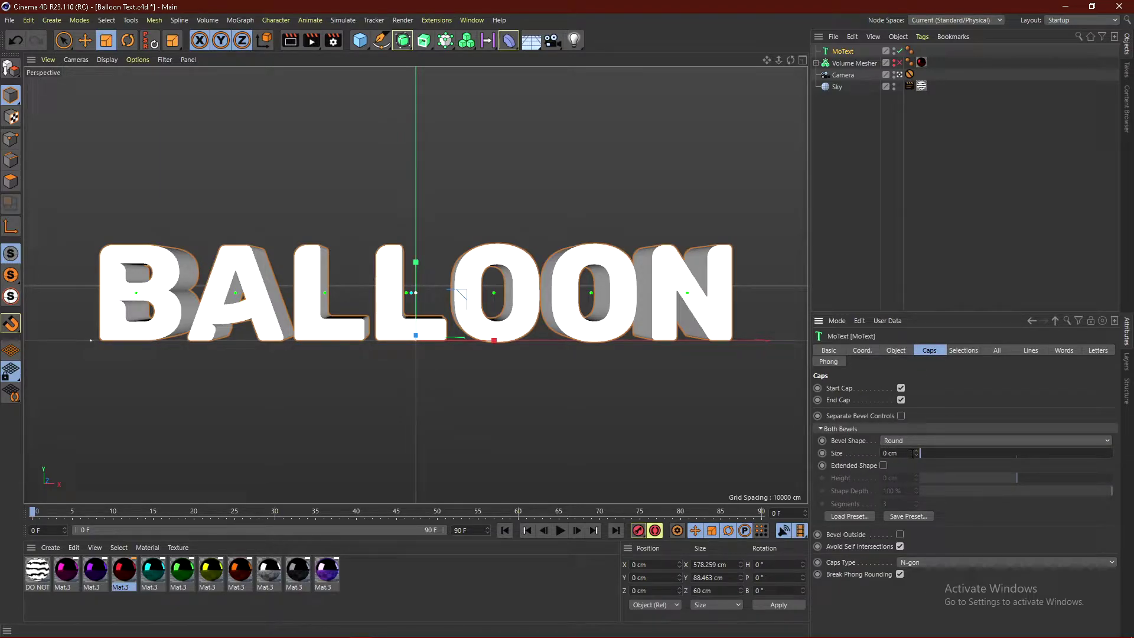
click(886, 453)
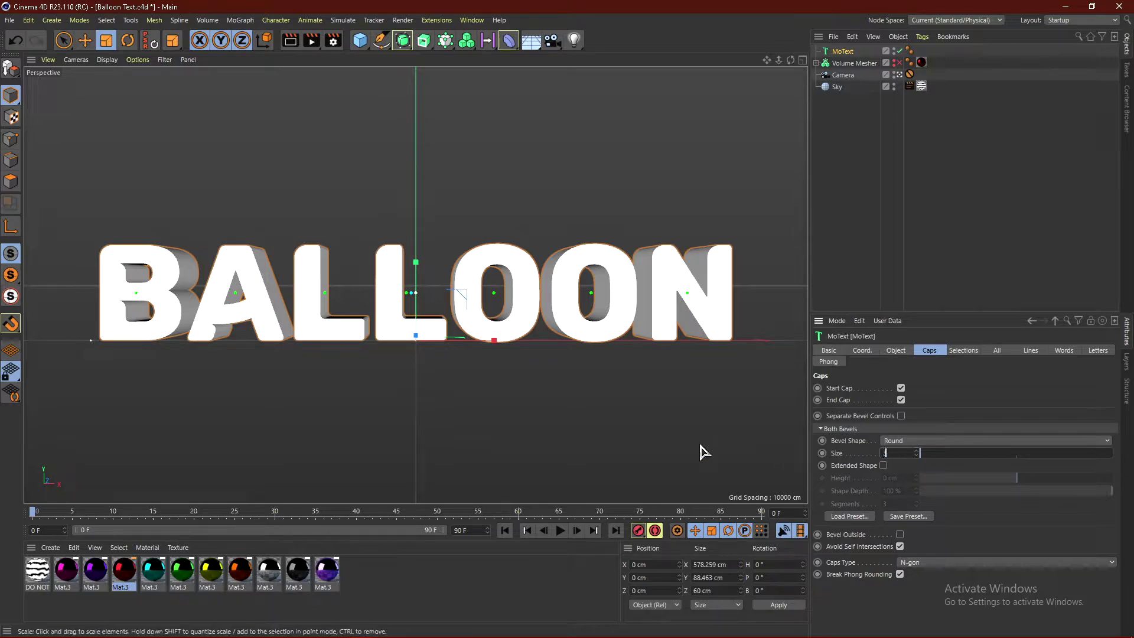
text(3)
key(Return)
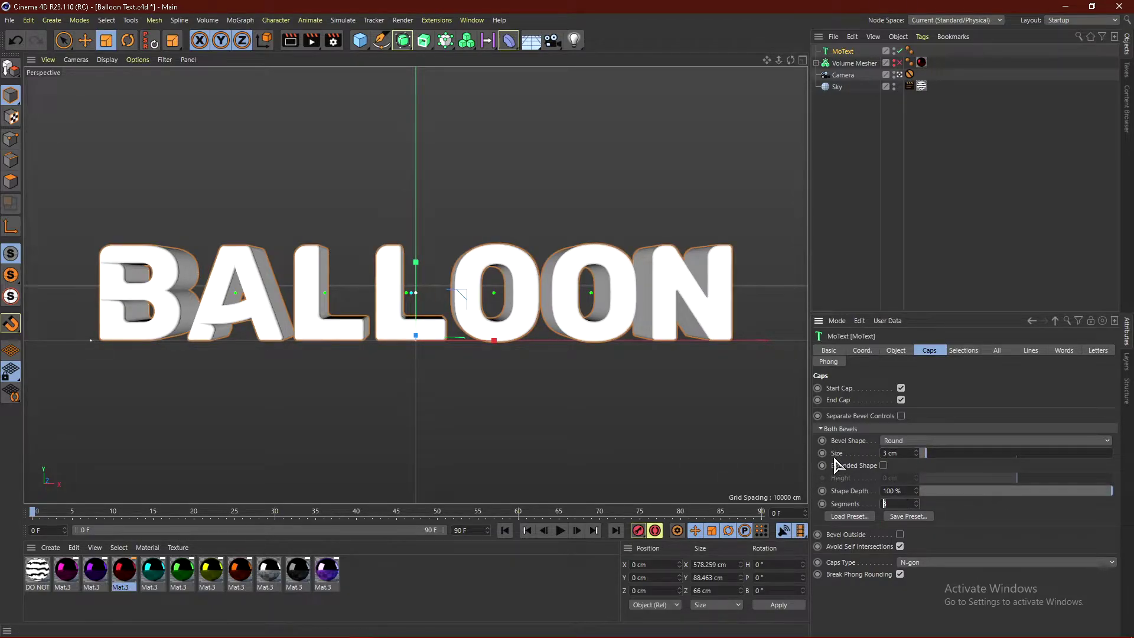
text(10)
Step: Set the Caps Type to Regular Grid with a grid size of 1
click(923, 563)
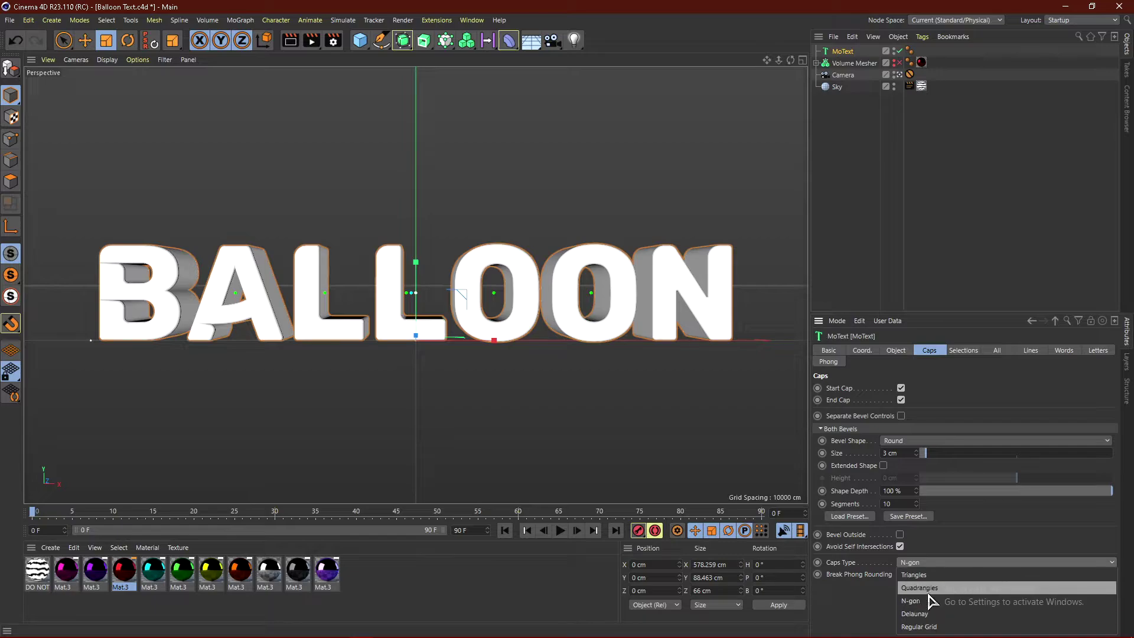
click(922, 628)
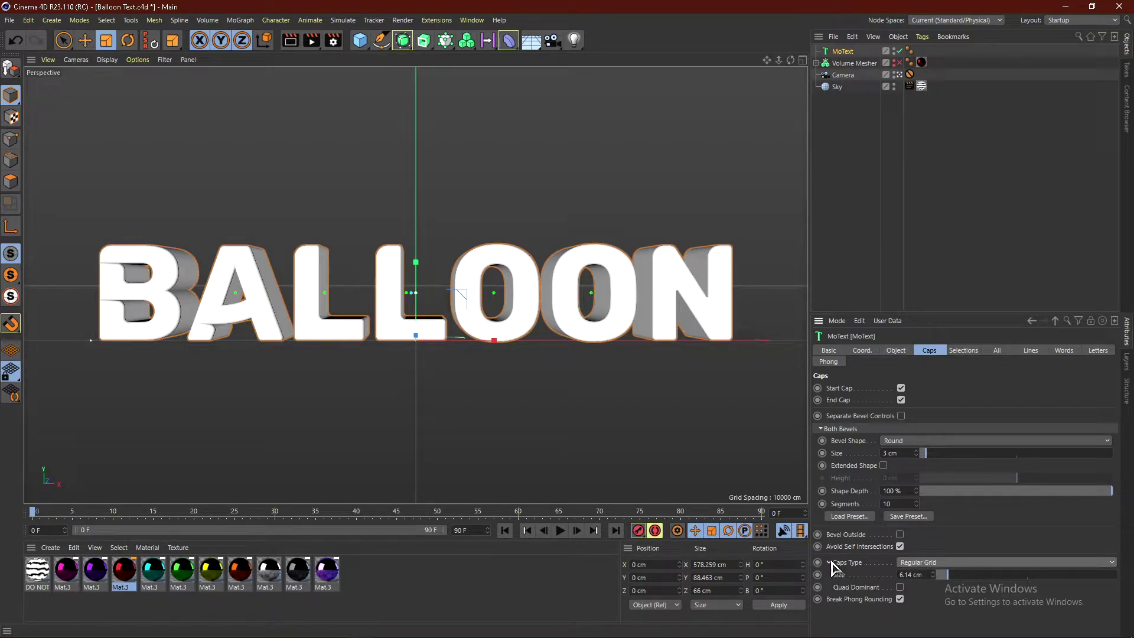
click(831, 562)
click(830, 563)
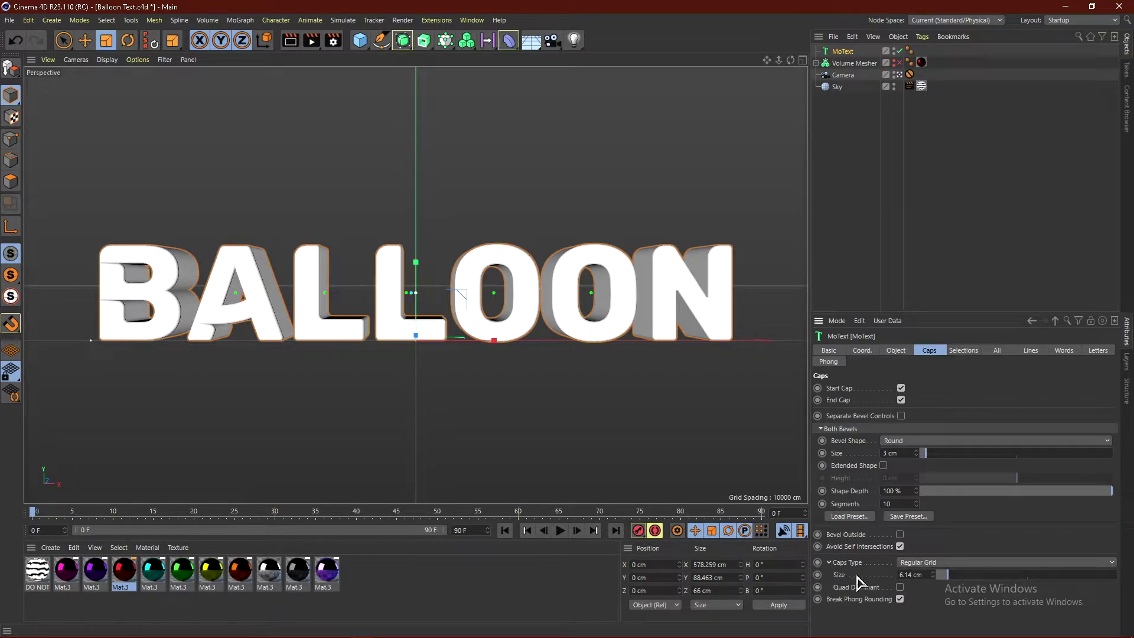
click(925, 576)
text(1)
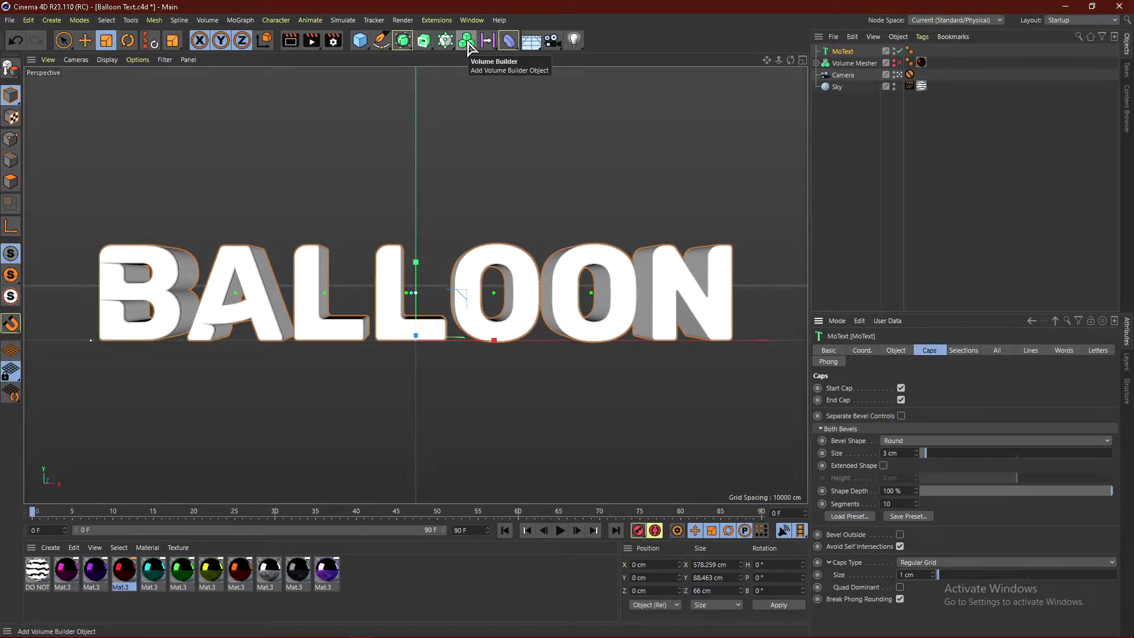
Step: Add a Volume Builder and nest the MoText inside it
click(467, 42)
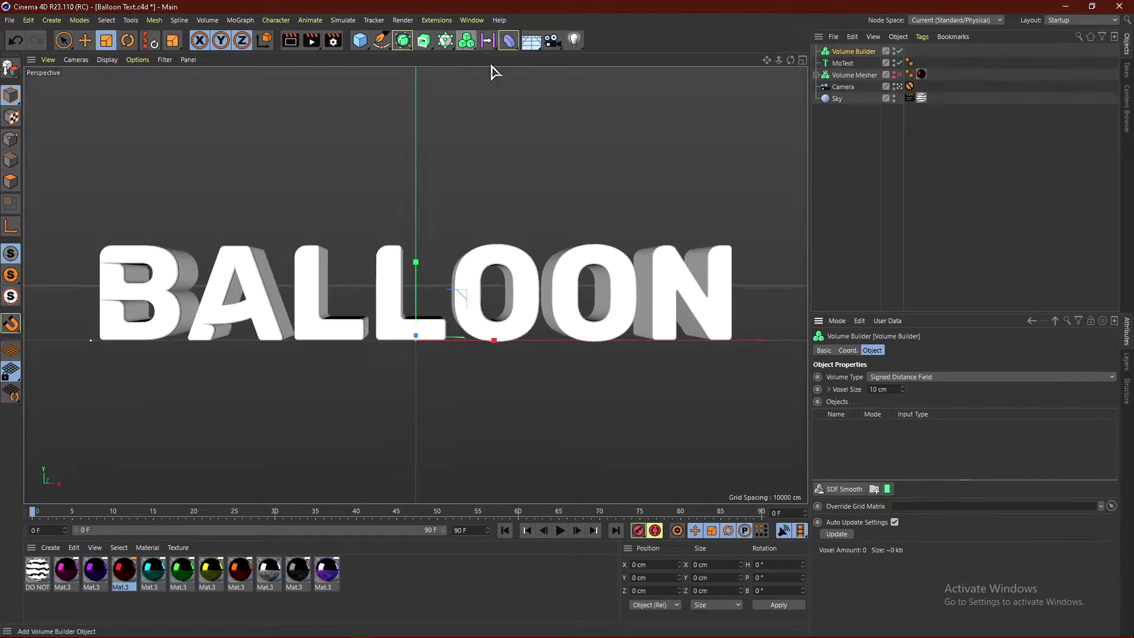
drag(843, 65, 845, 52)
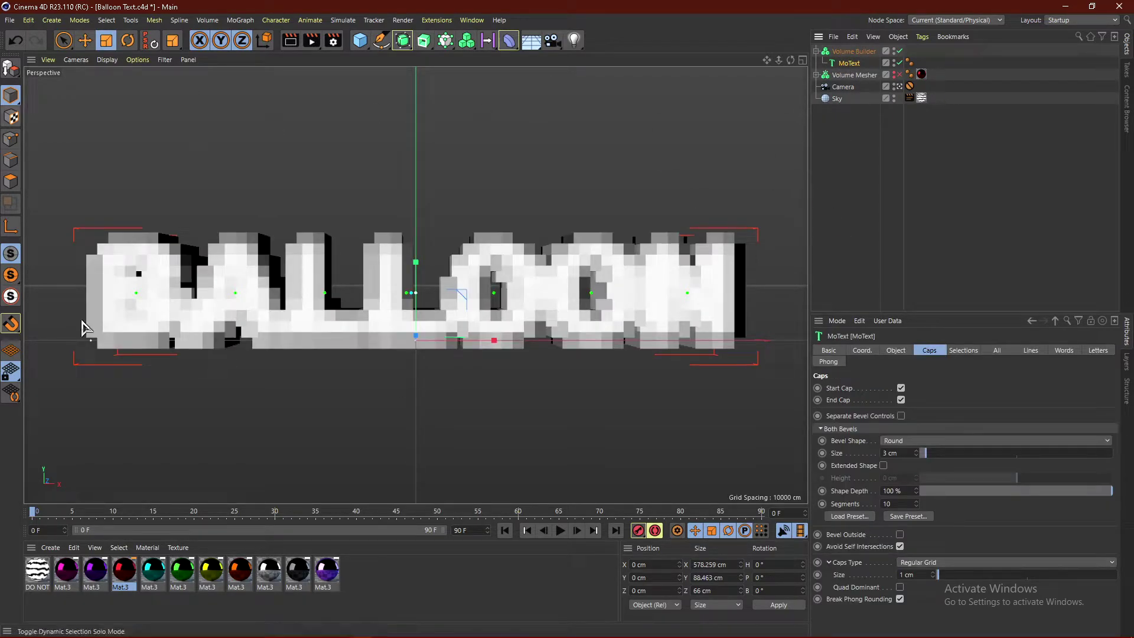
click(851, 53)
Step: Set the Volume Builder's voxel size to 1 cm and add an SDF Smooth filter
click(888, 389)
text(1)
key(Return)
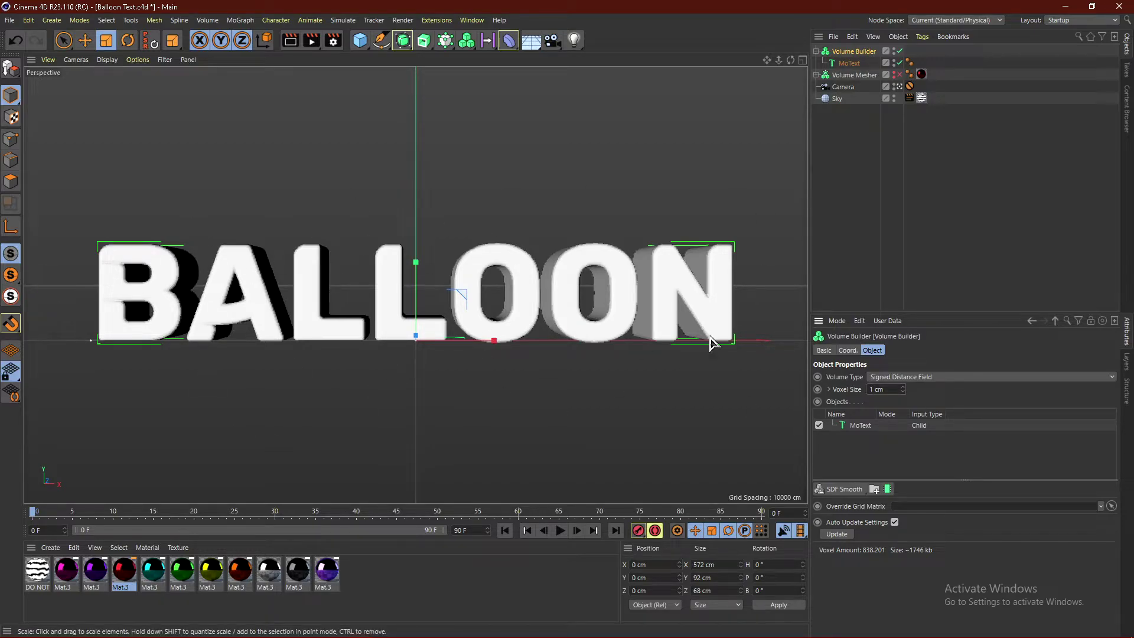
click(844, 490)
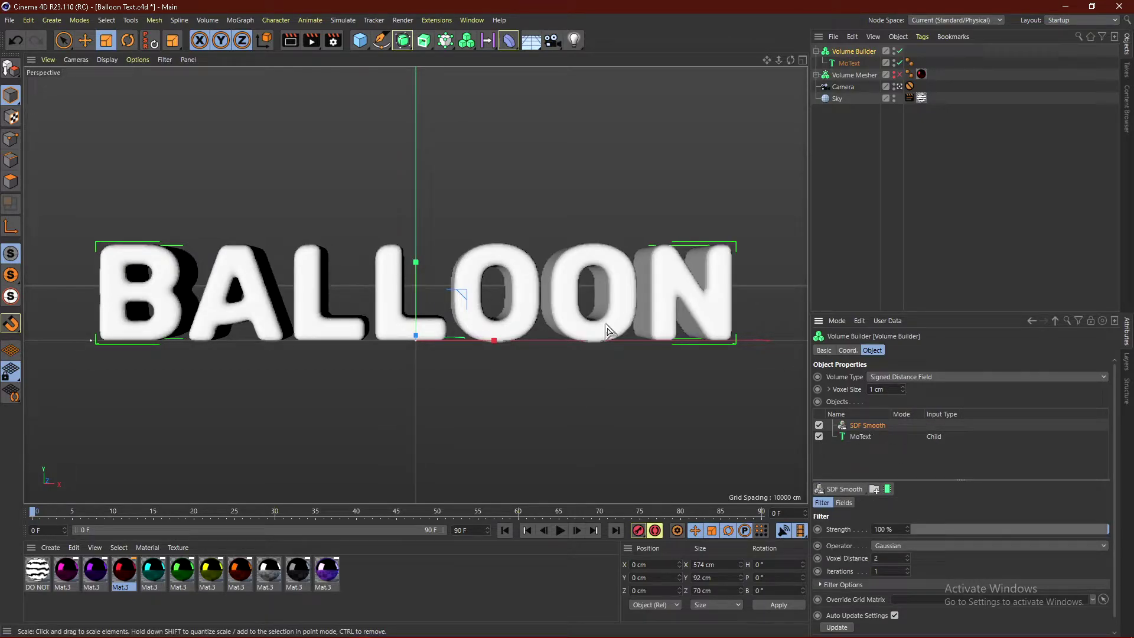
click(883, 172)
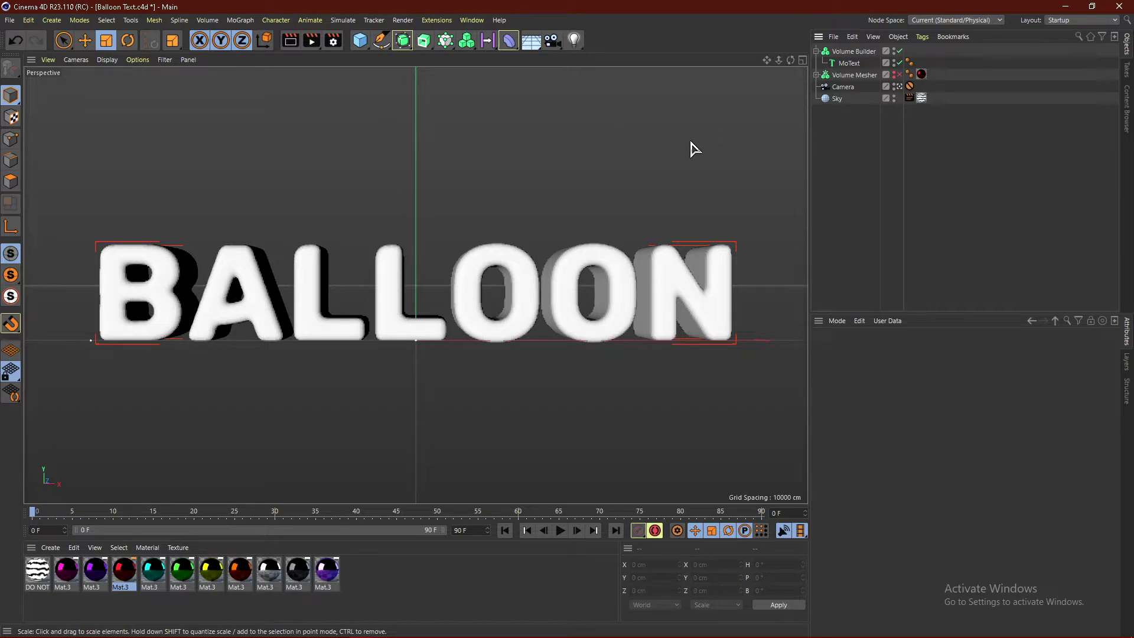
Step: Add Volume Mesher.1 and nest the Volume Builder inside it
click(466, 43)
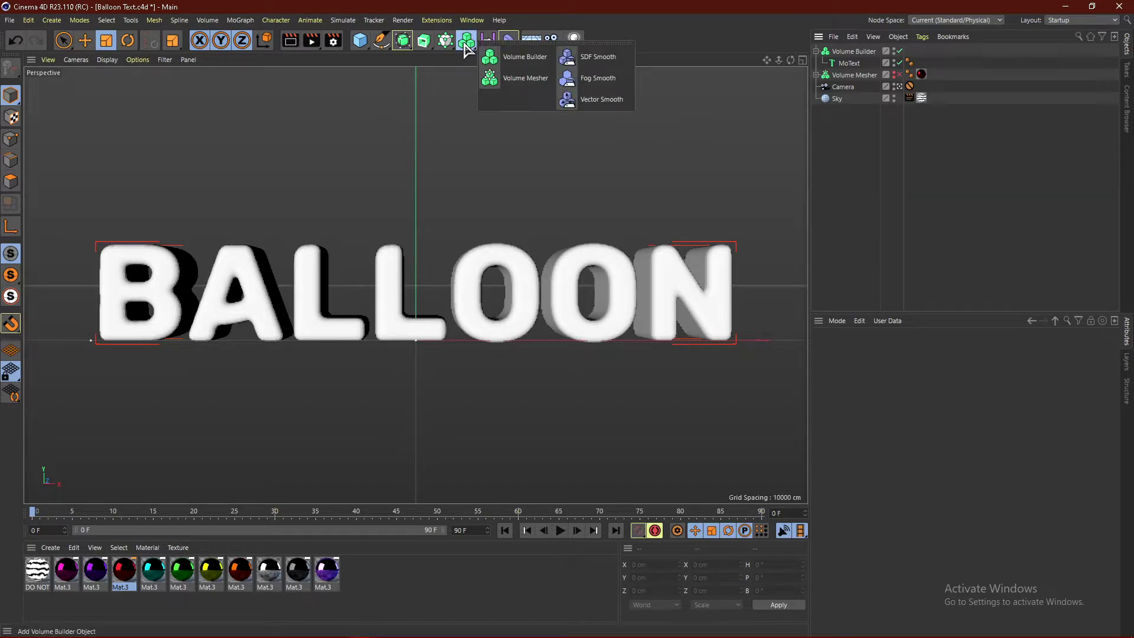
click(512, 88)
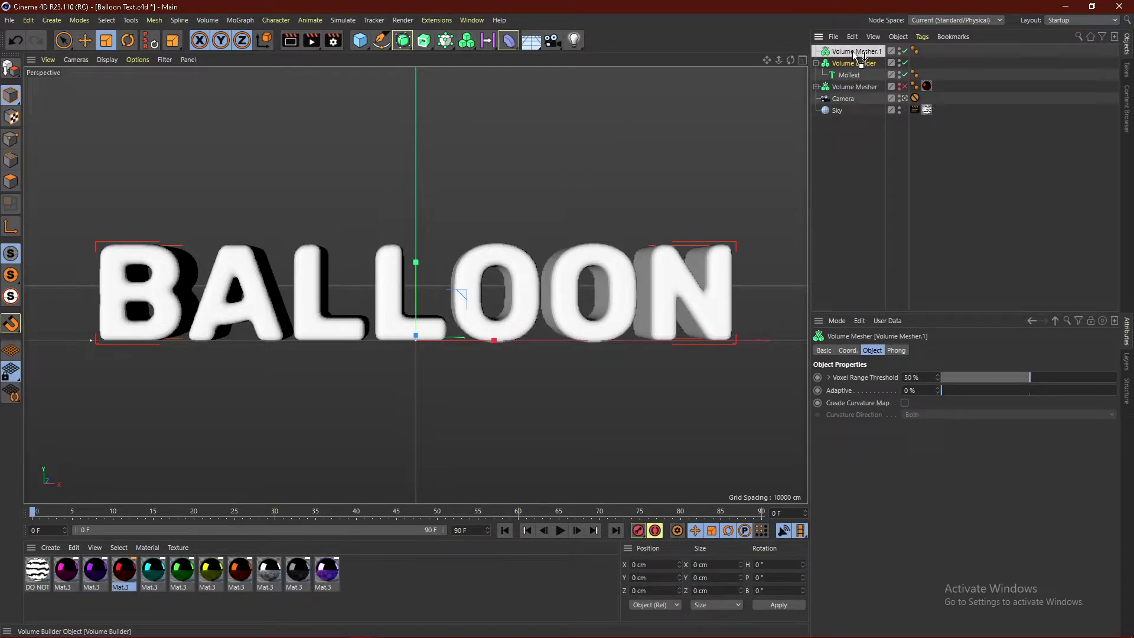
drag(853, 51, 855, 54)
click(929, 172)
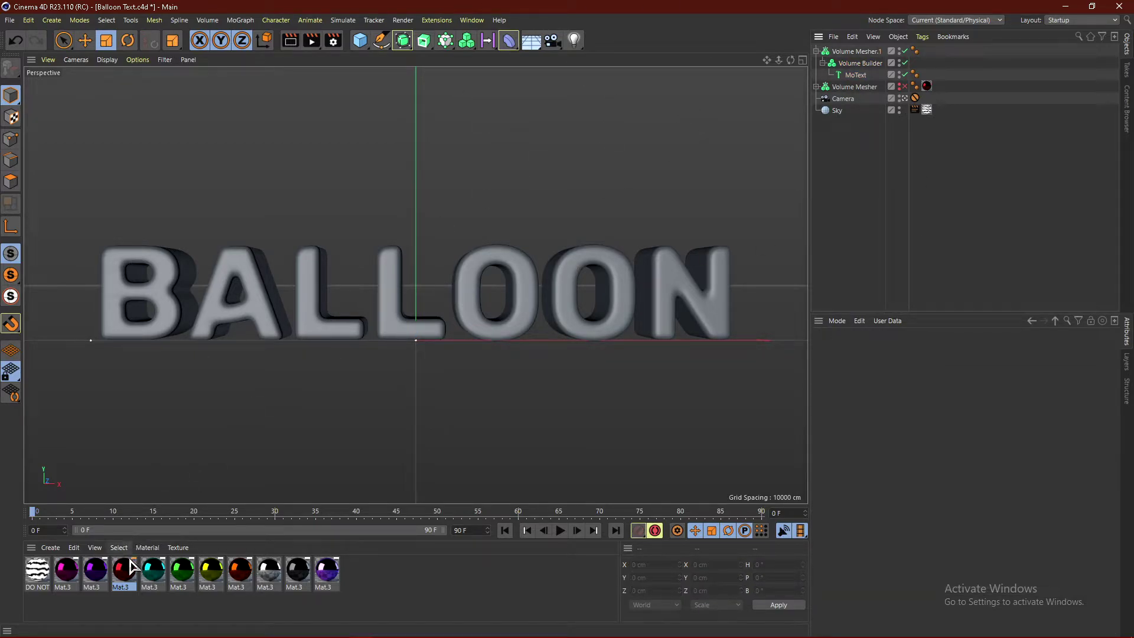
Step: Apply red Mat.3 with Cubic projection, keeping its tag on Volume Mesher.1
drag(137, 571, 403, 489)
drag(588, 310, 617, 273)
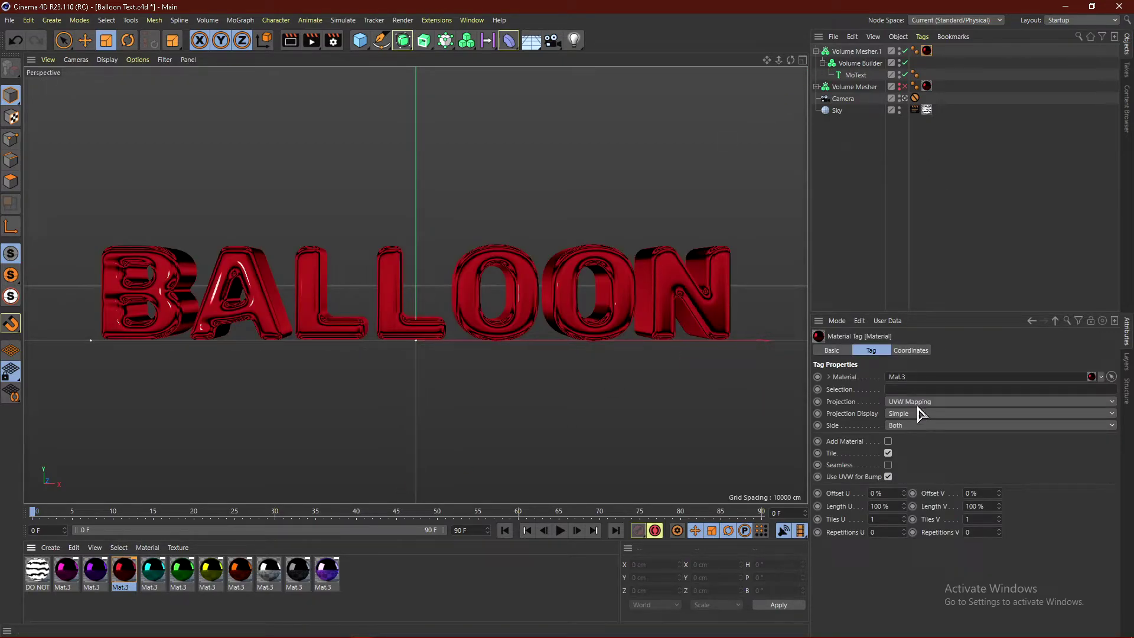
click(913, 403)
click(898, 453)
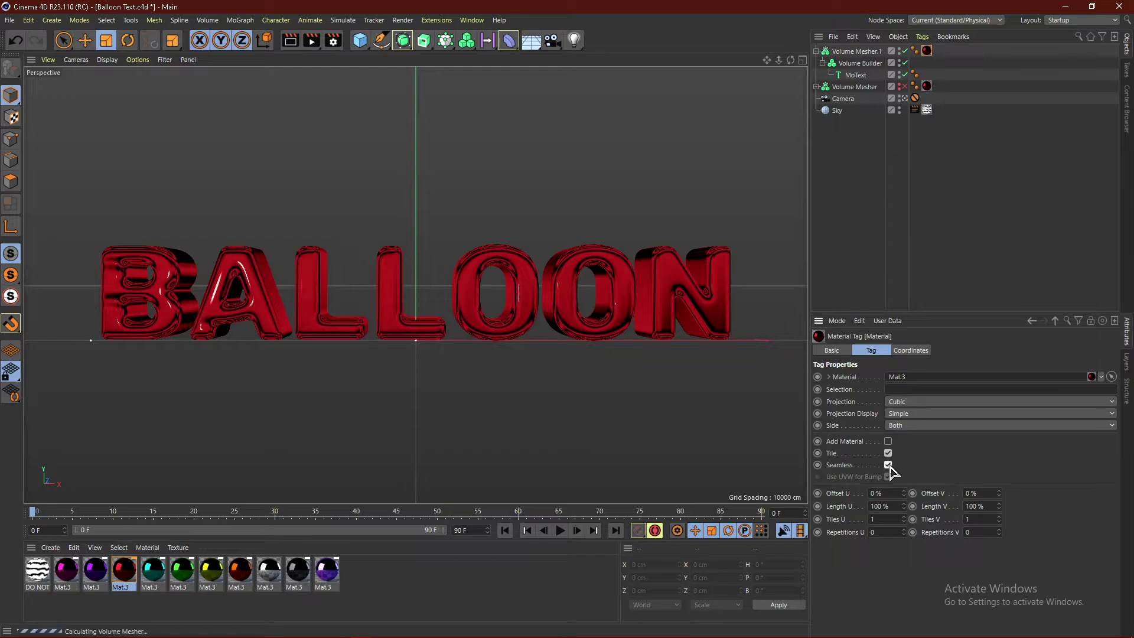
drag(927, 51, 931, 75)
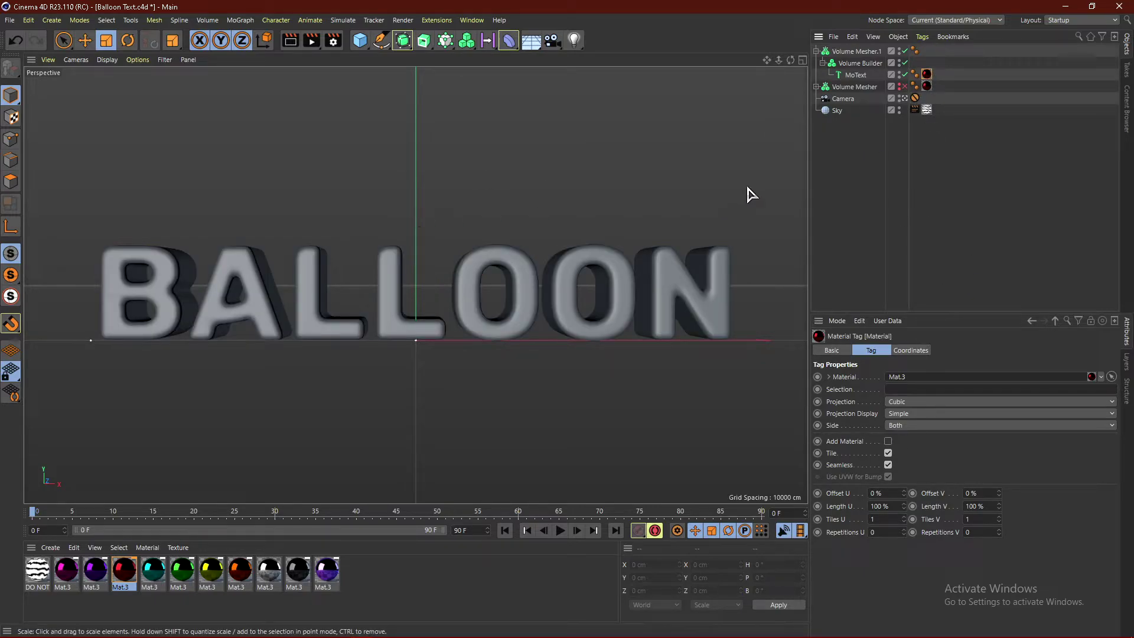
click(868, 75)
drag(927, 75, 925, 51)
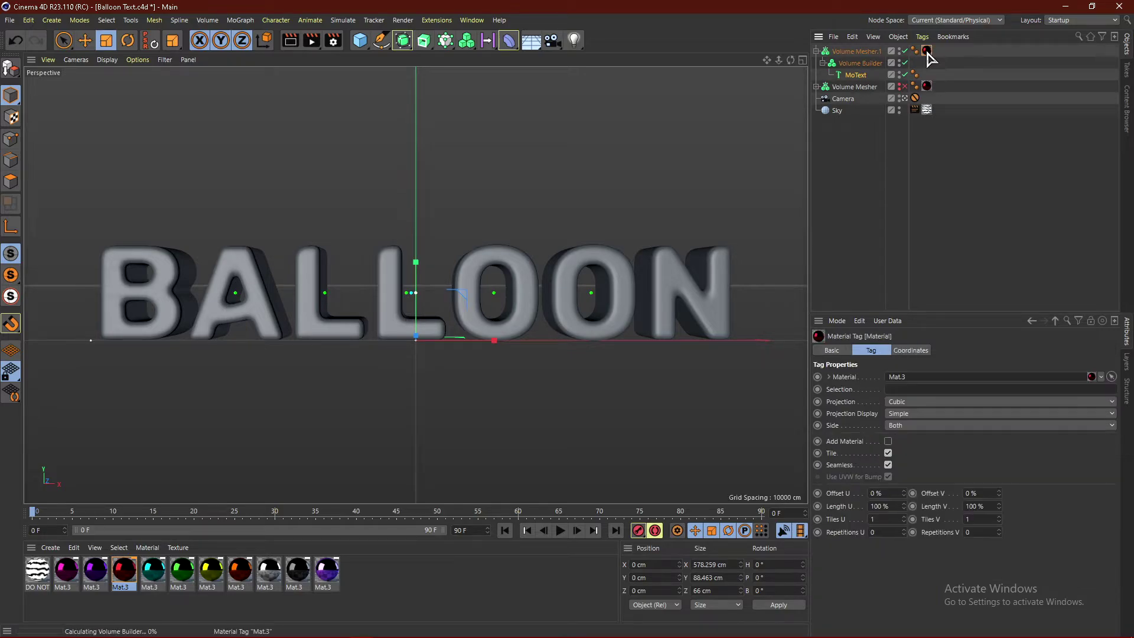
click(914, 152)
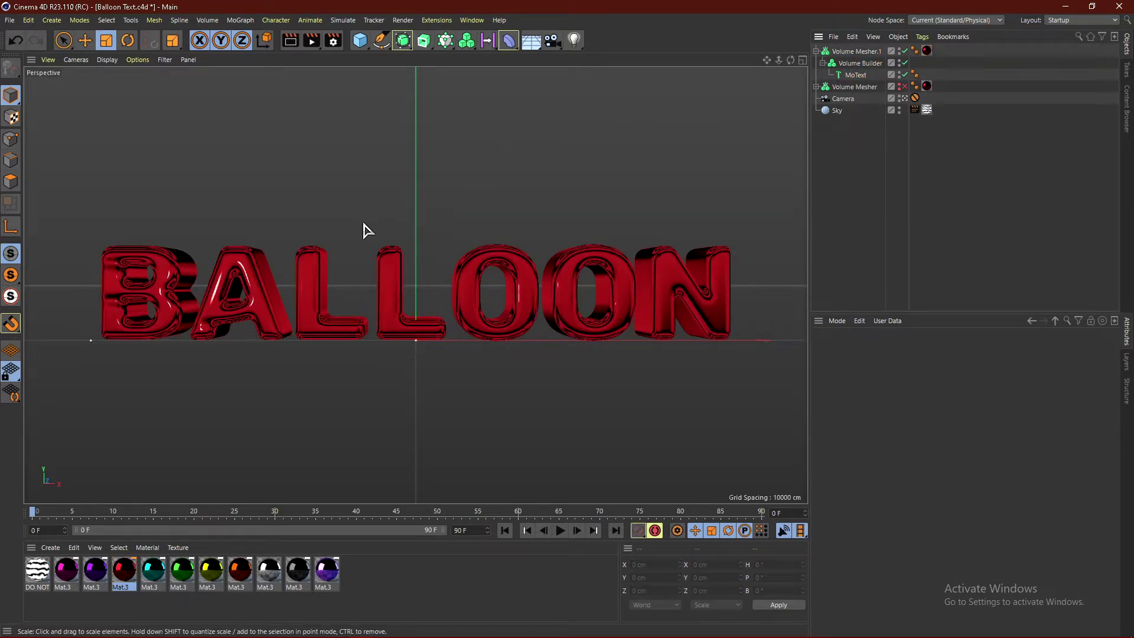
Step: Rotate the Sky object to change the letters' reflections, checking with preview renders
click(290, 43)
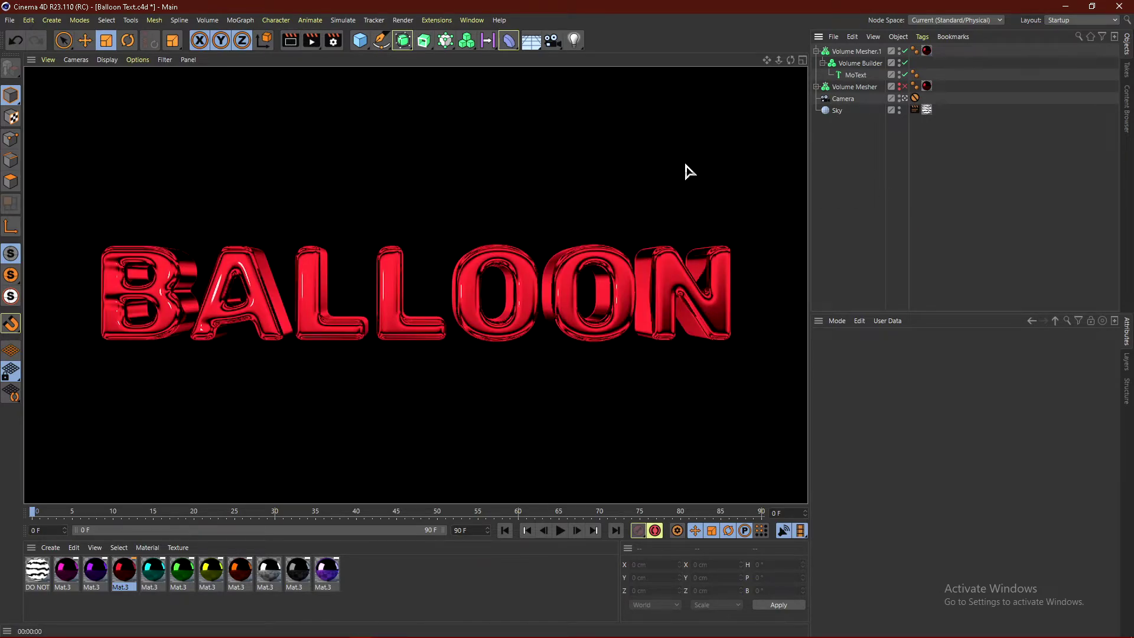
click(891, 226)
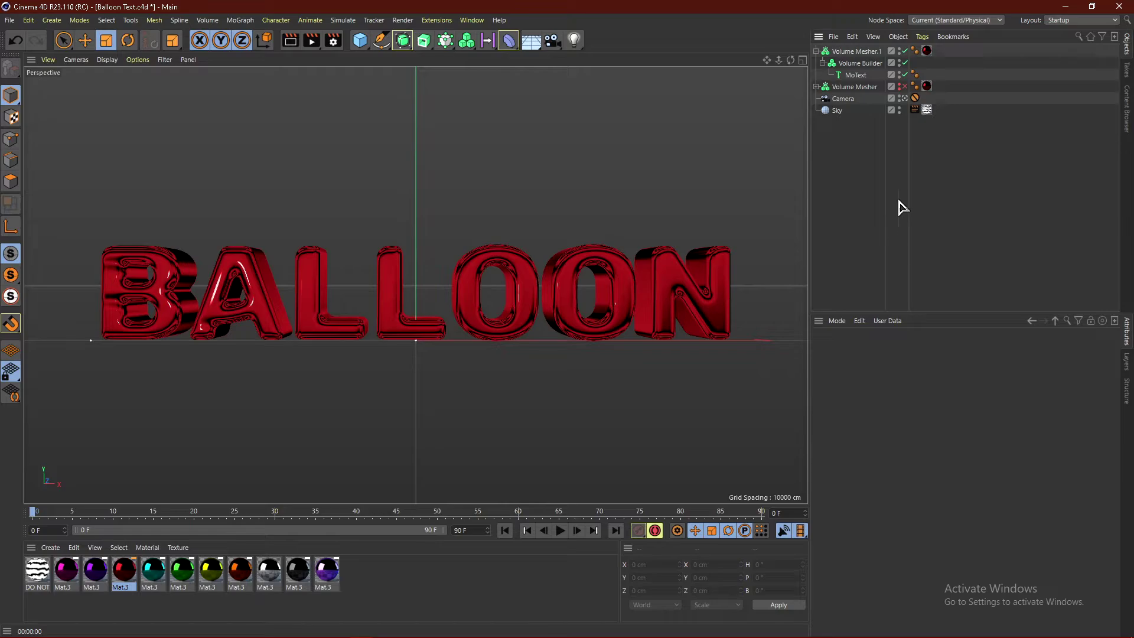
click(837, 111)
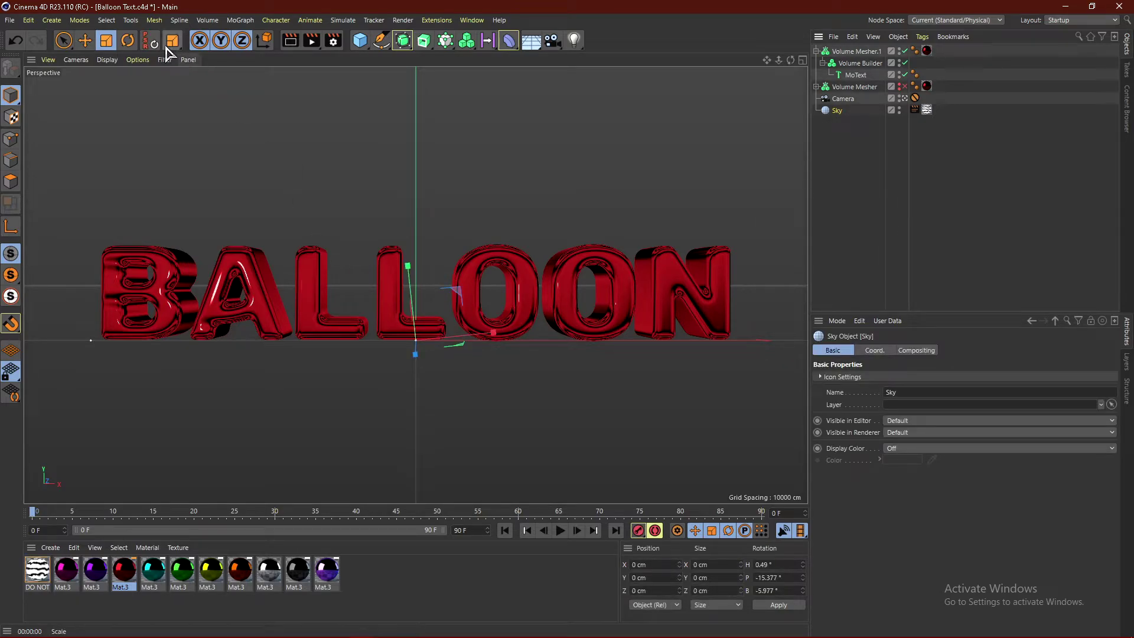
key(r)
drag(436, 373, 447, 347)
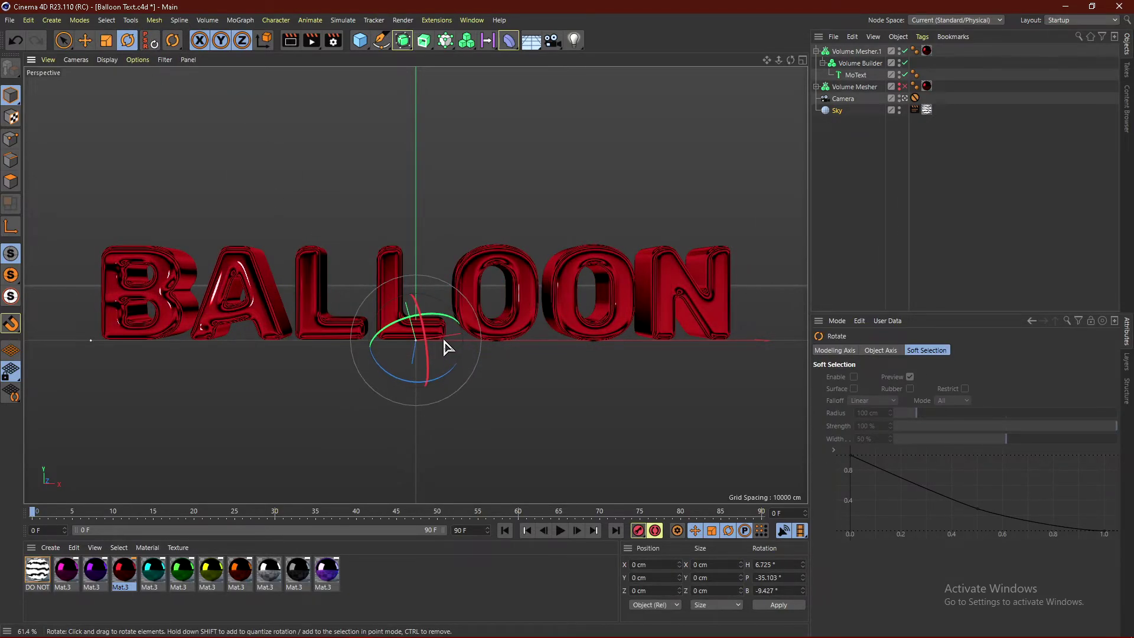
click(290, 40)
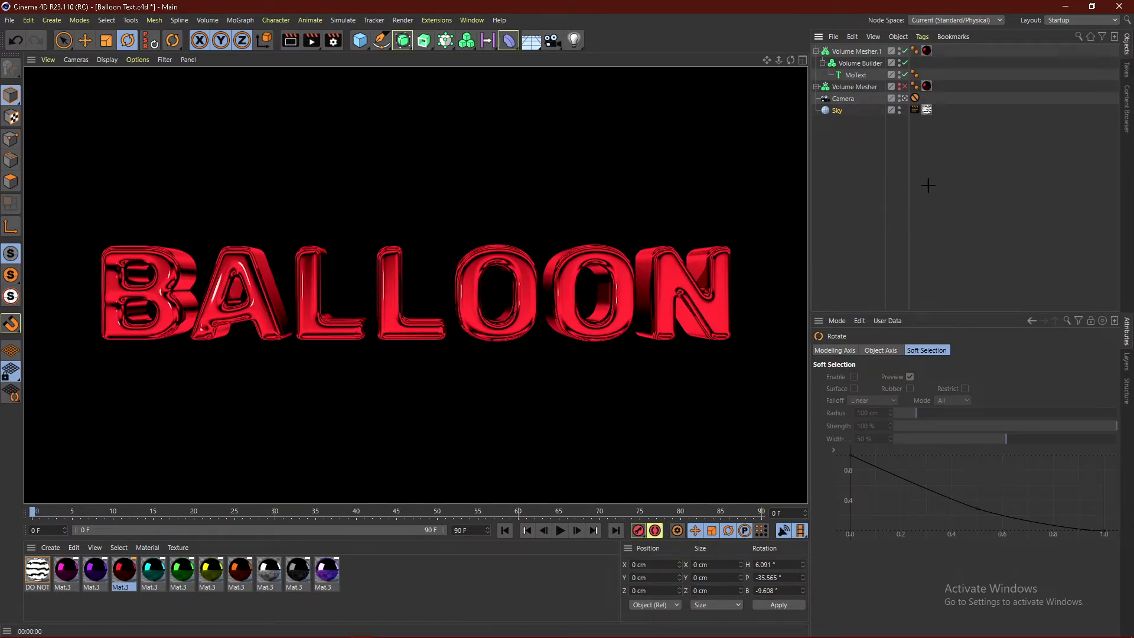
click(922, 222)
Step: Tilt Volume Mesher.1 back to about -14° pitch and render a preview
click(857, 52)
click(818, 52)
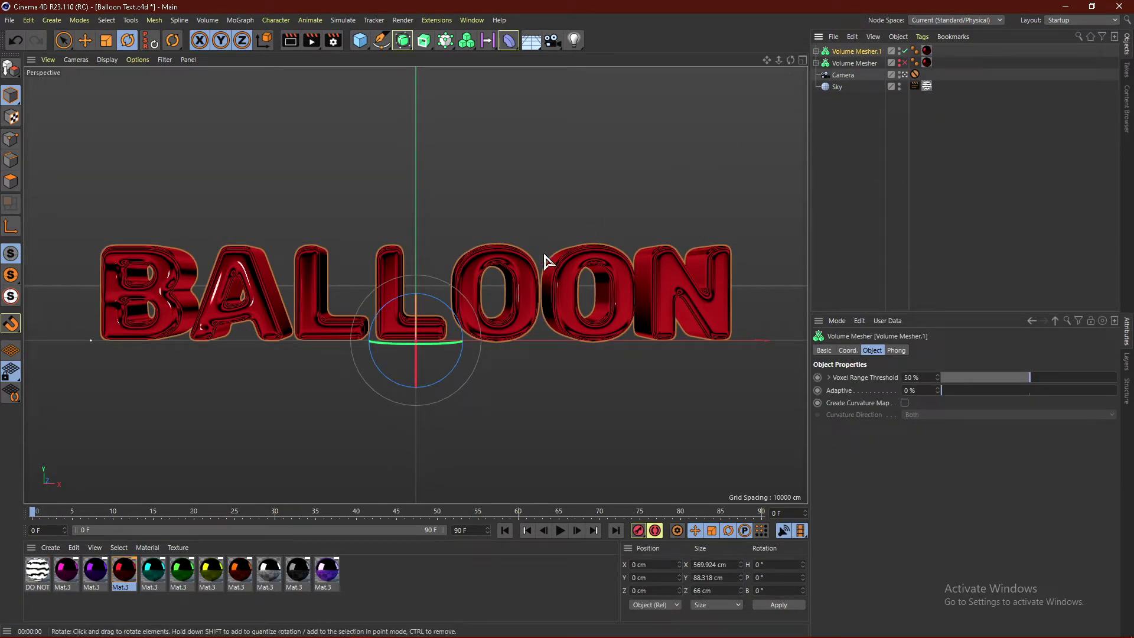
drag(425, 369, 416, 328)
click(290, 46)
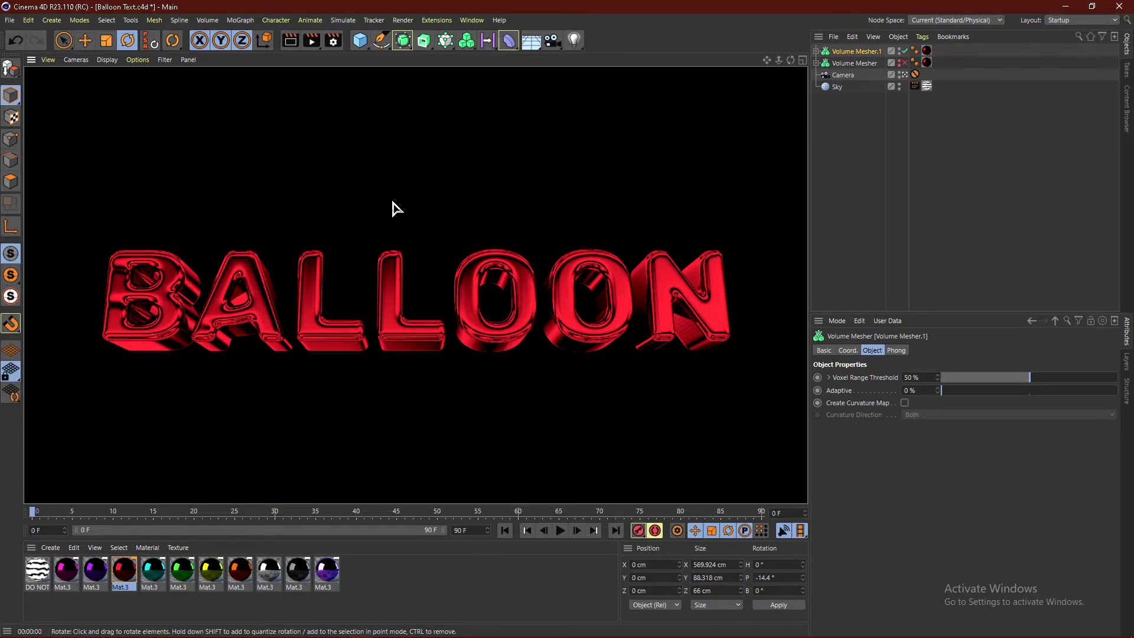
Step: Verify 3840×2160 PNG output to the GFX Renders folder, then close the render settings
click(334, 43)
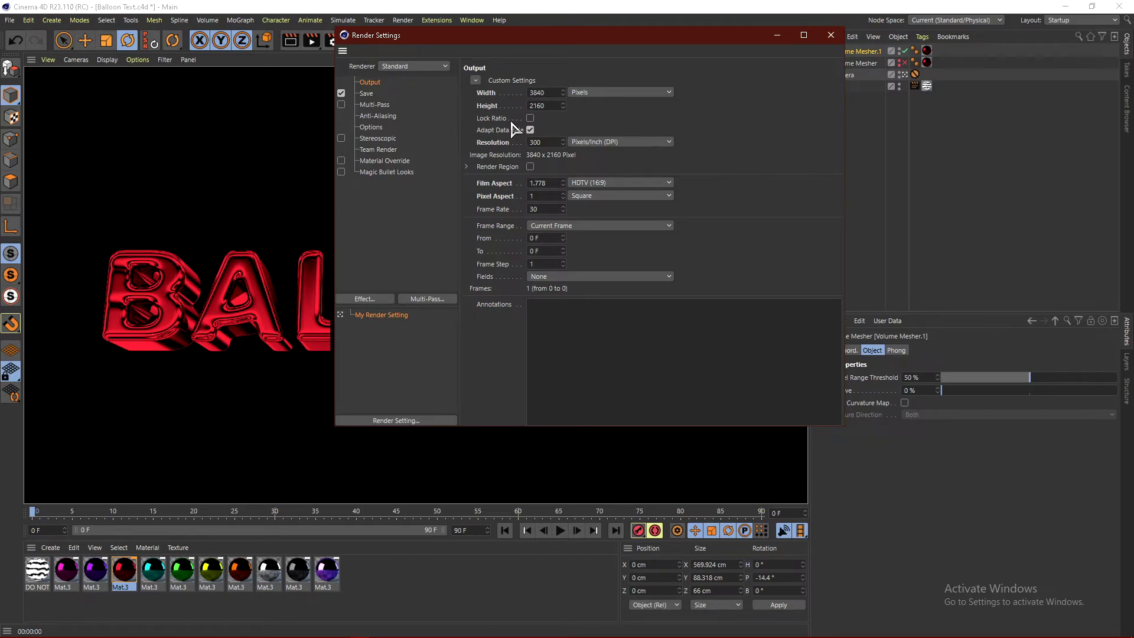
click(367, 93)
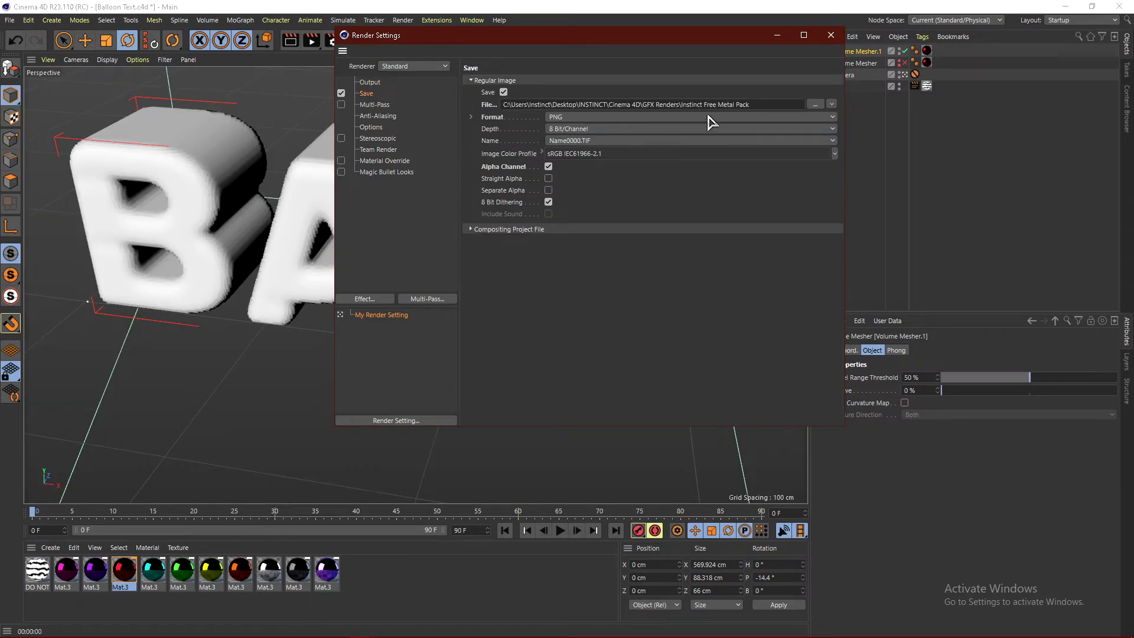
drag(749, 105, 654, 104)
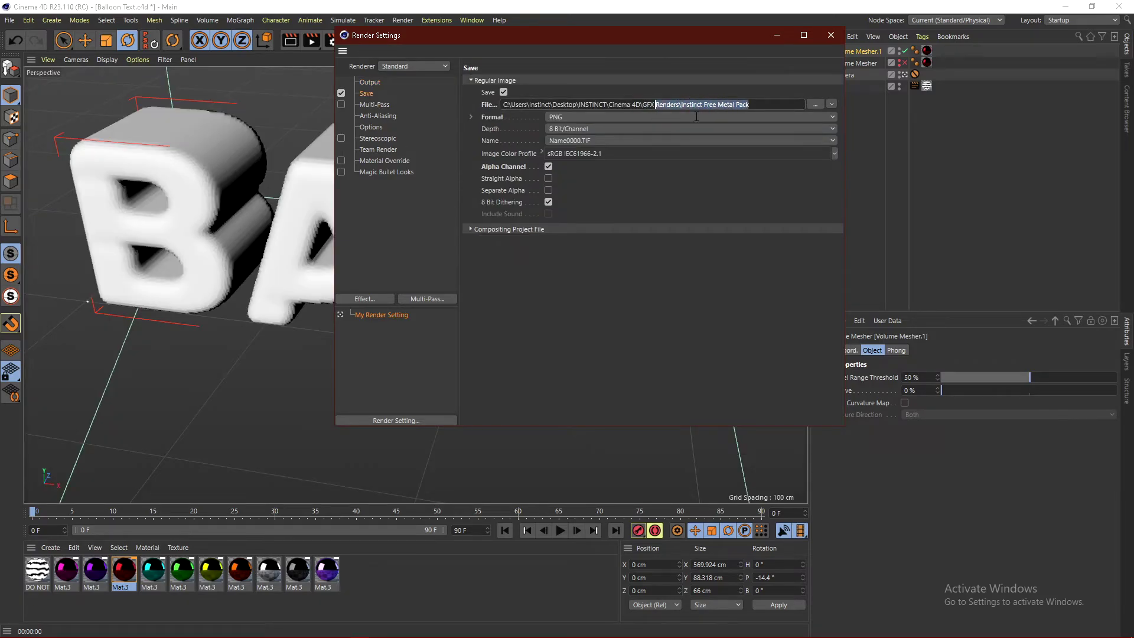
click(815, 105)
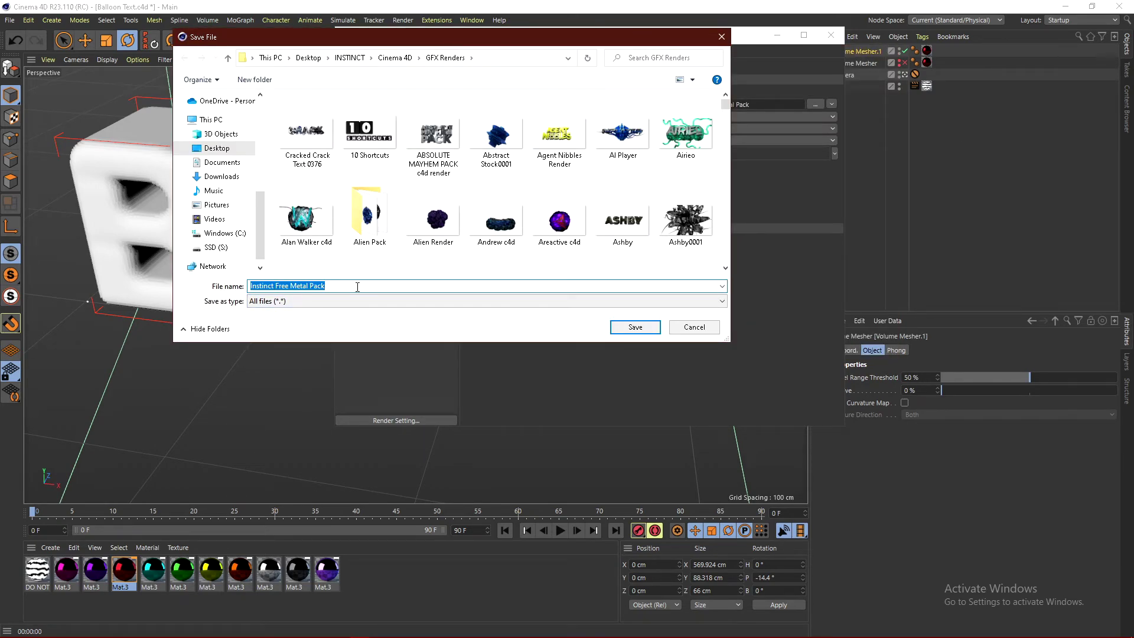
click(696, 328)
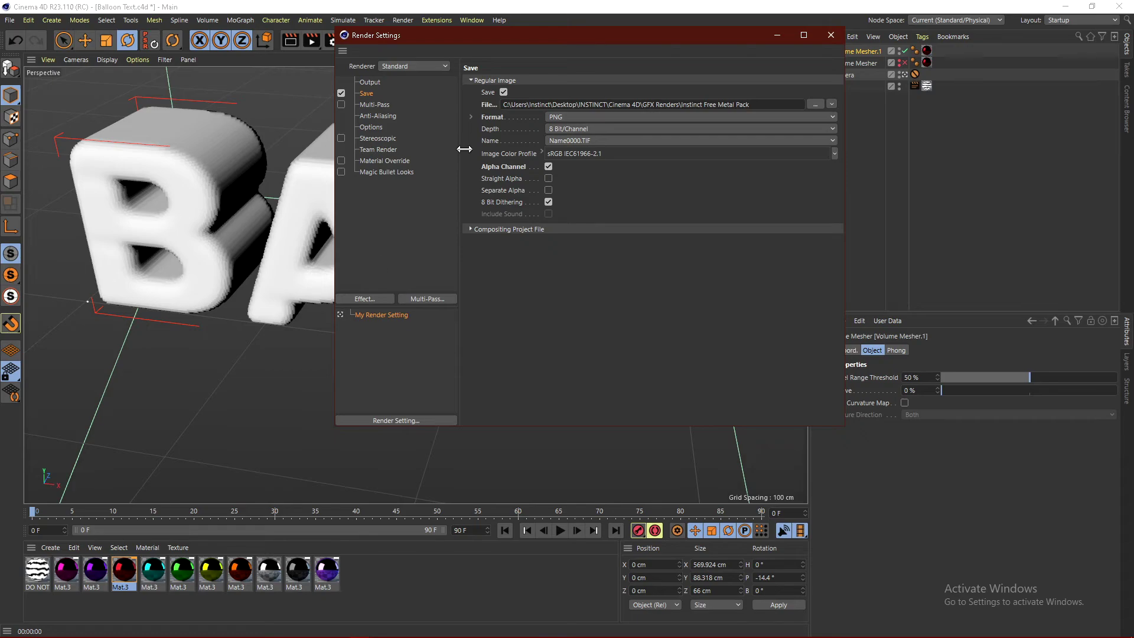
drag(484, 35, 451, 38)
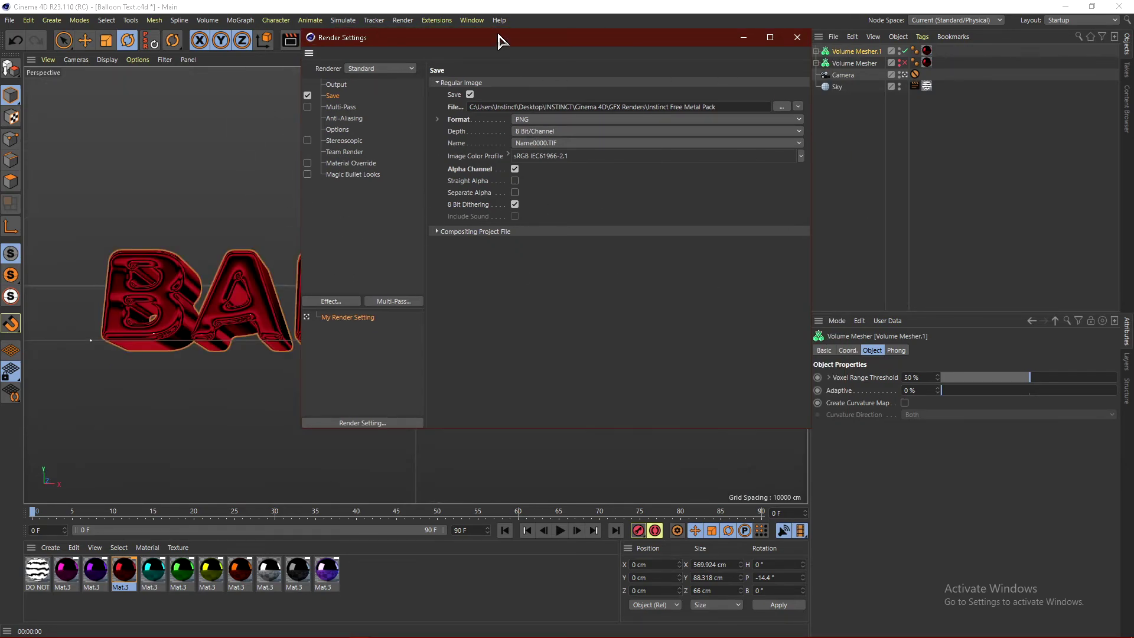
drag(501, 35, 396, 63)
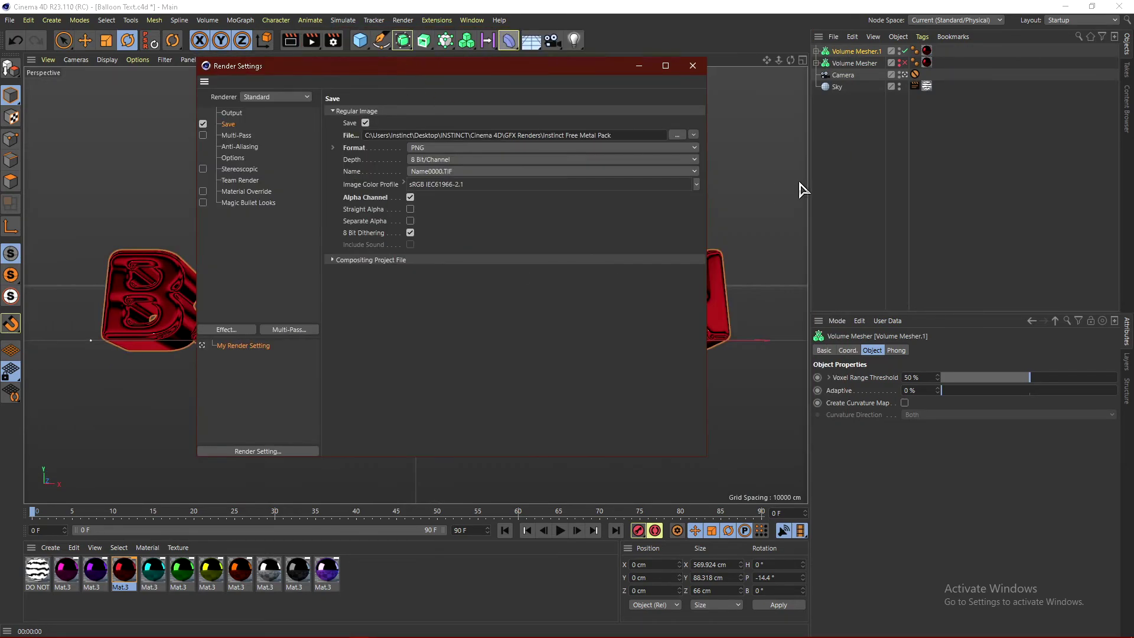
click(693, 65)
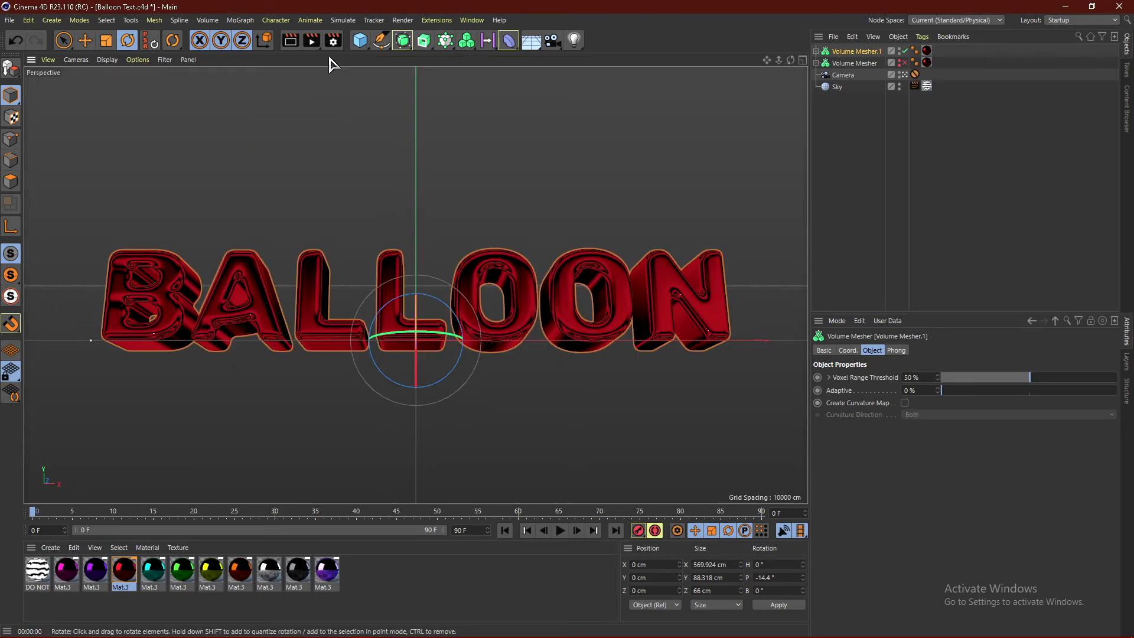